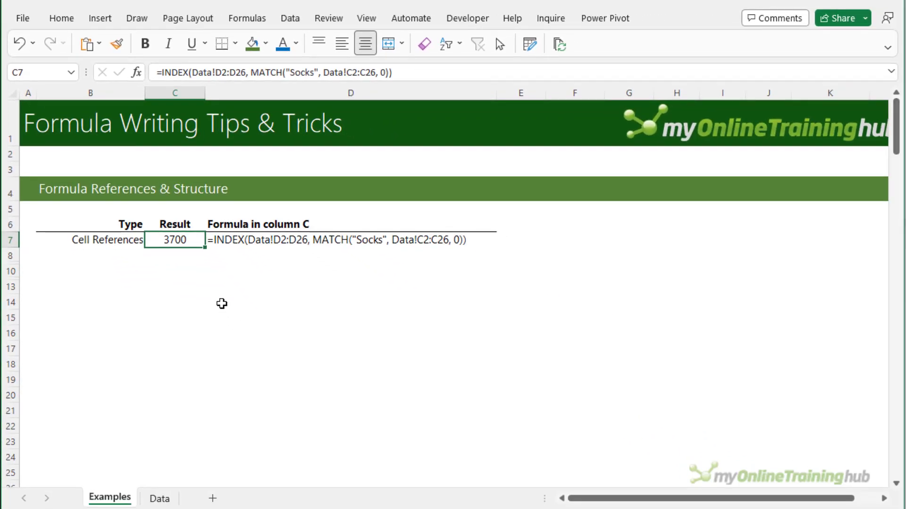
Check the Data sheet's sales list against the Examples sheet, ending on the Data sheet.
left_click(159, 499)
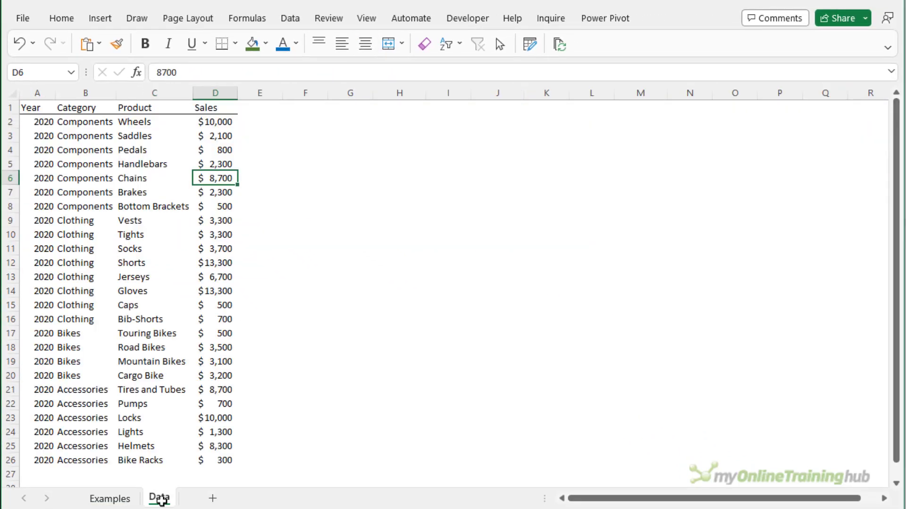
left_click(207, 138)
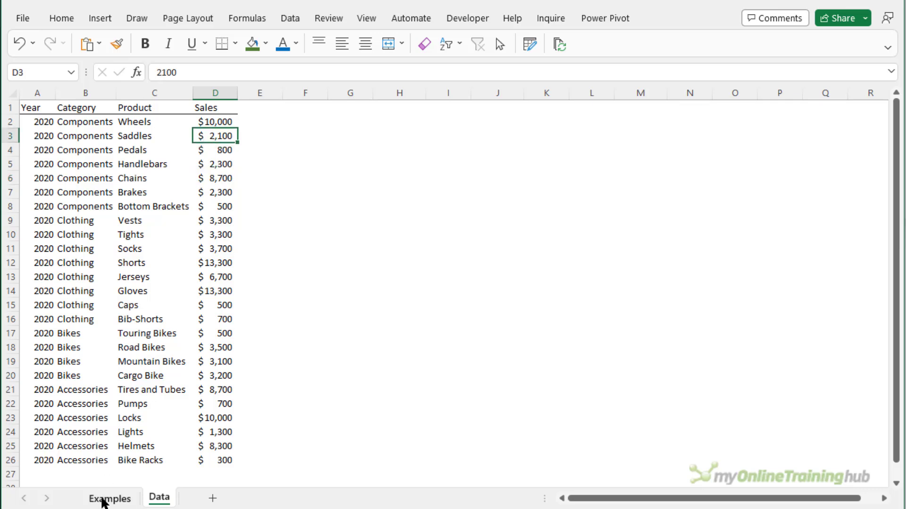
left_click(102, 500)
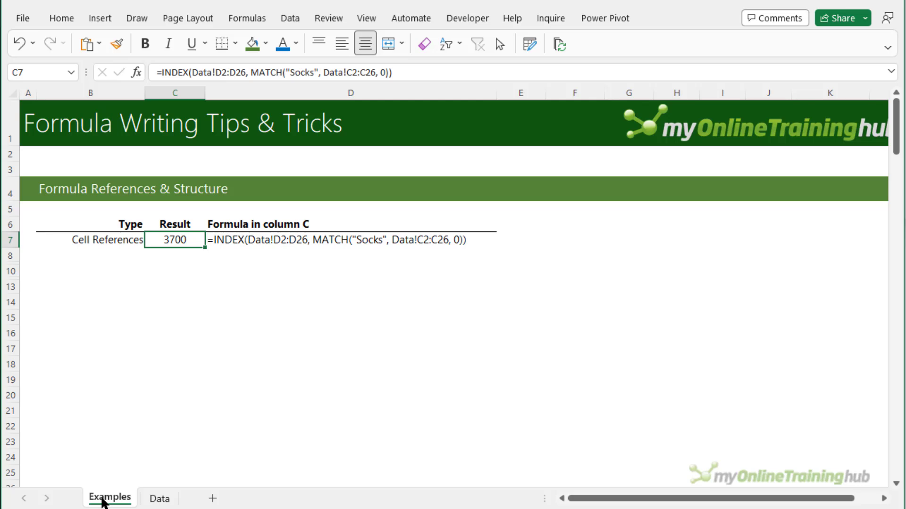
left_click(150, 498)
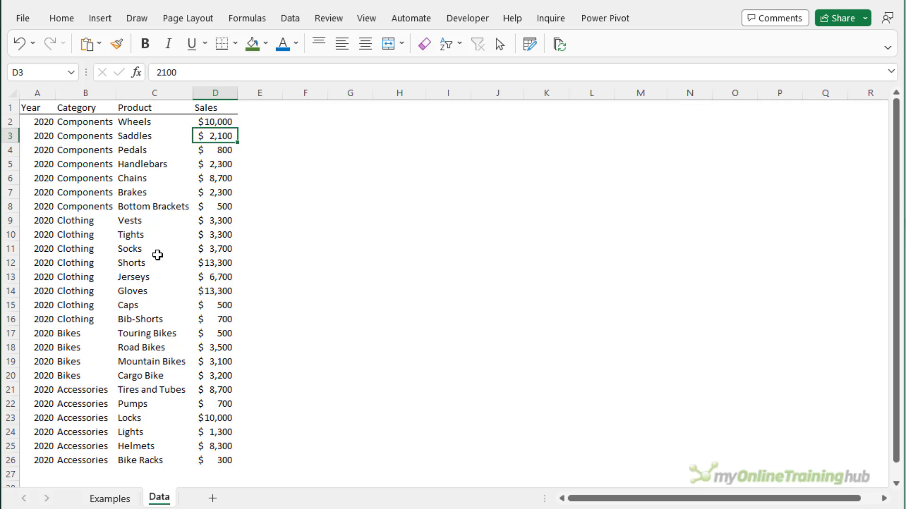
Convert the sales list into a table with headers and rename Table2 to SalesData.
key("ctrl+t")
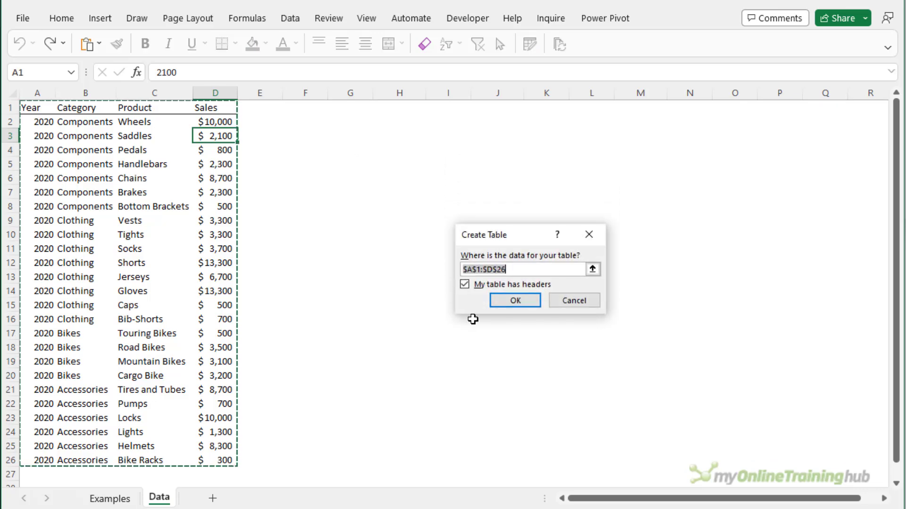
left_click(499, 305)
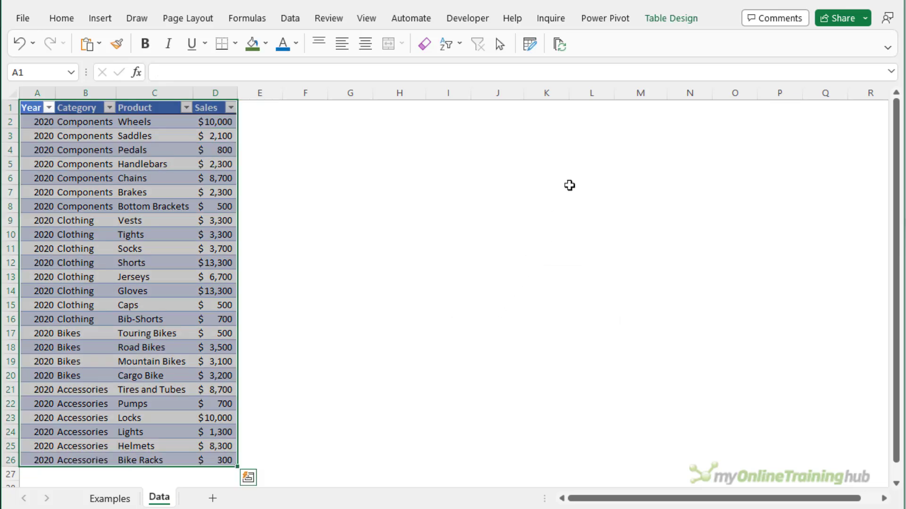
left_click(674, 18)
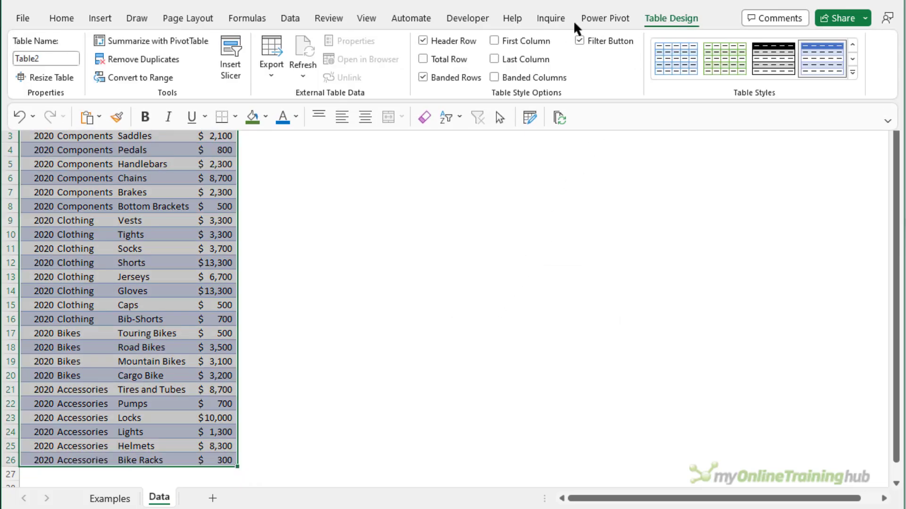
left_click(68, 55)
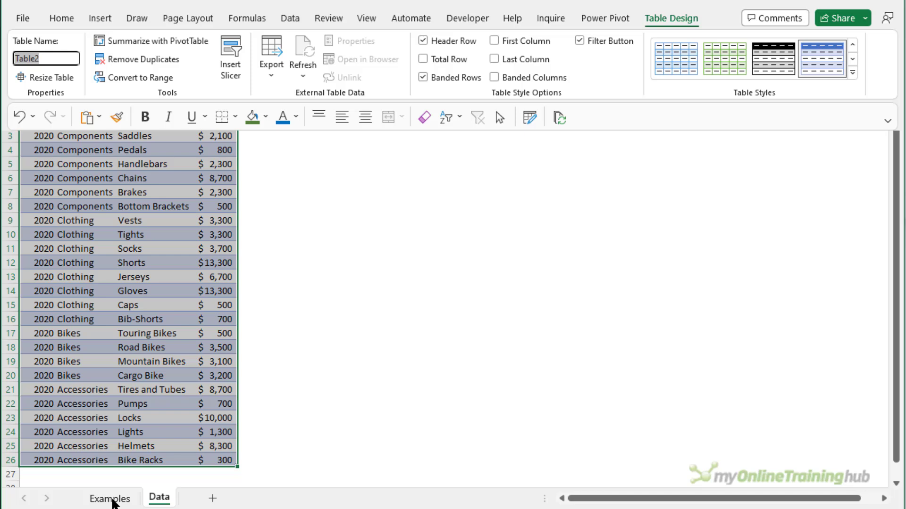
type("SalesData")
Begin C9's formula as =INDEX(SalesData[Sales] by picking the table's Sales column.
left_click(111, 499)
type("=ind")
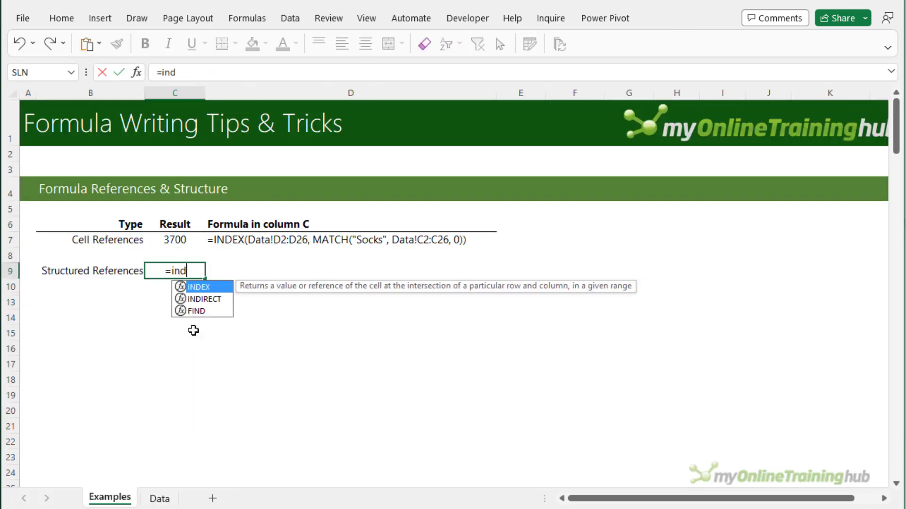
key("Tab")
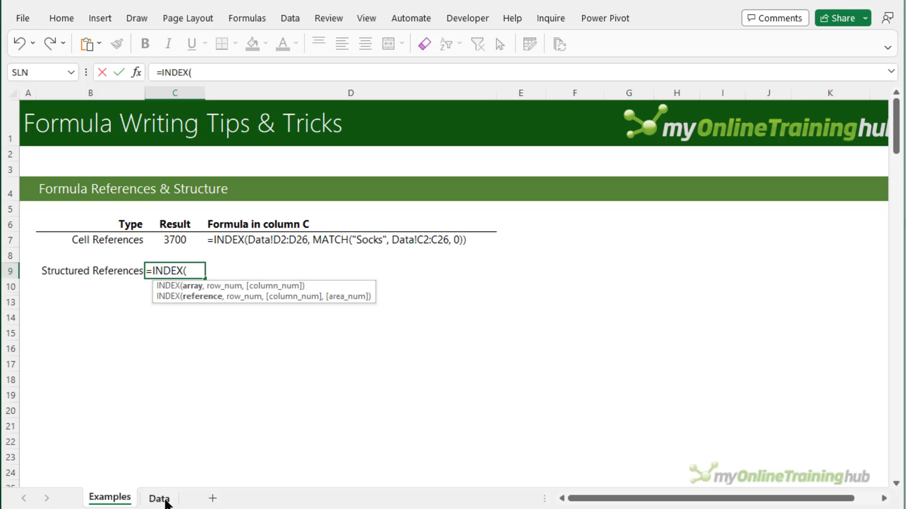
left_click(160, 499)
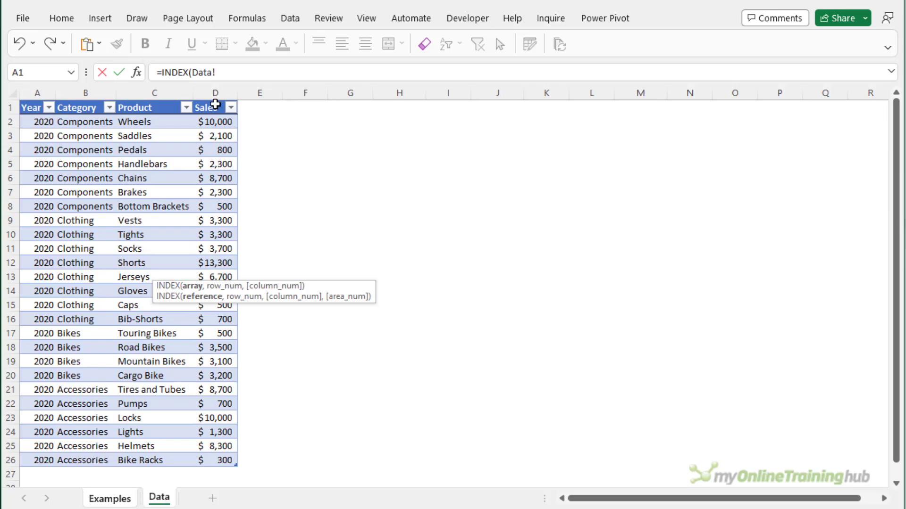
left_click(215, 105)
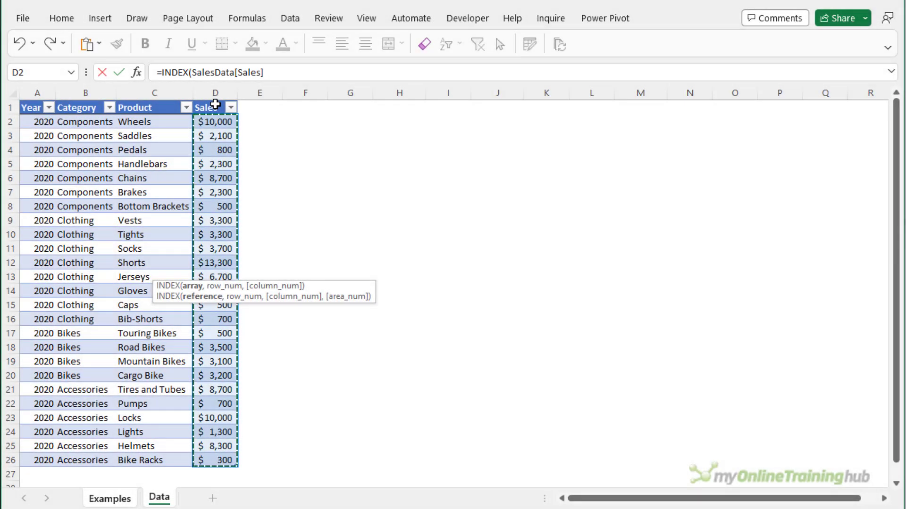
Complete it with MATCH("Socks",SalesData[Product],0) and commit, returning 3700.
type(",")
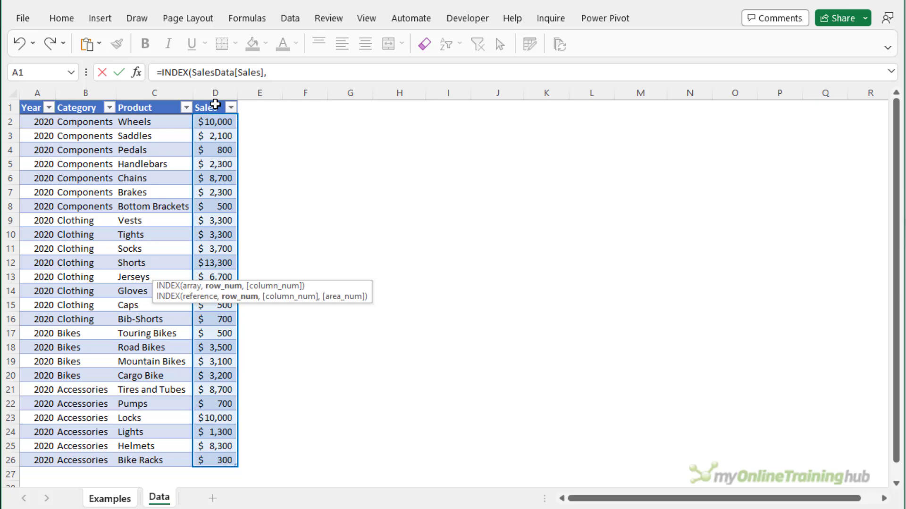
type("mat")
key("Tab")
type("\"")
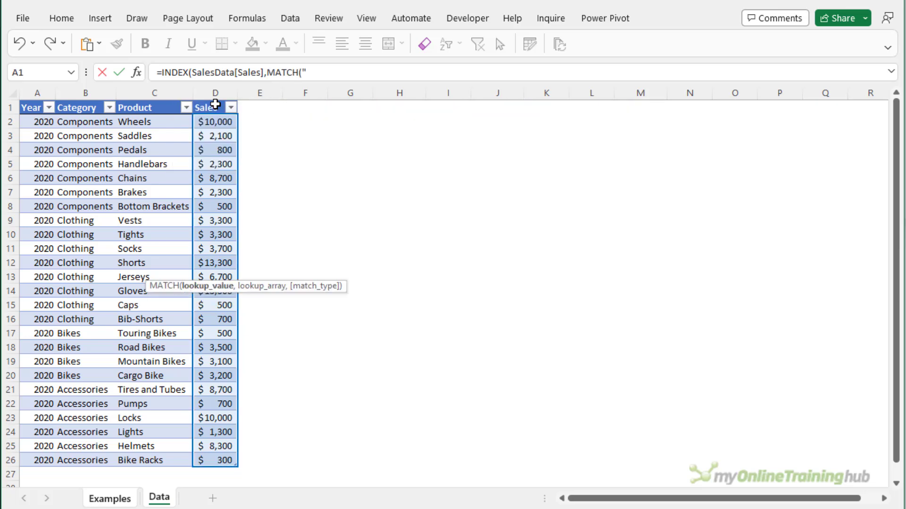
type("Socks\",")
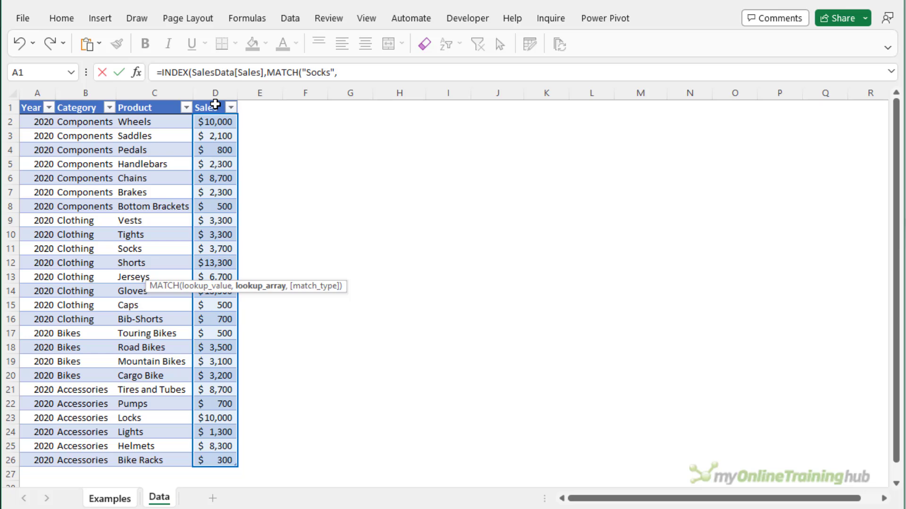
type("sal")
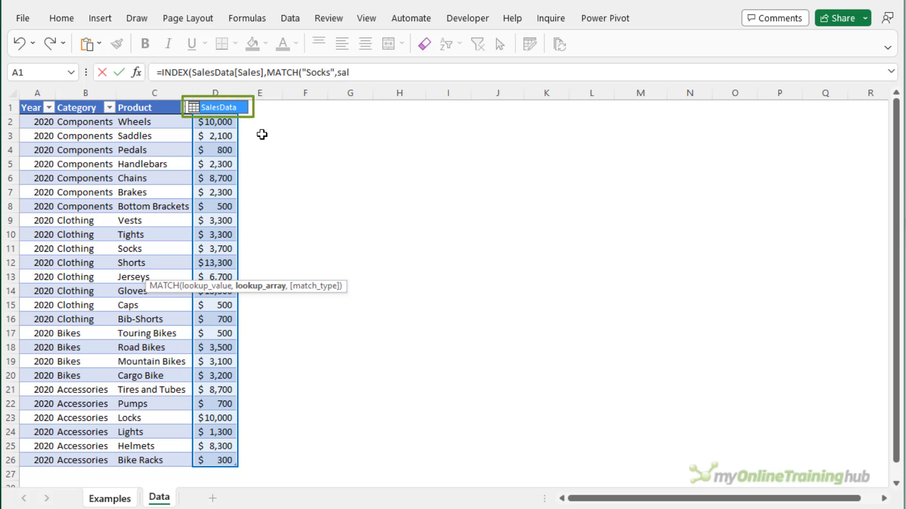
key("Tab")
type("[")
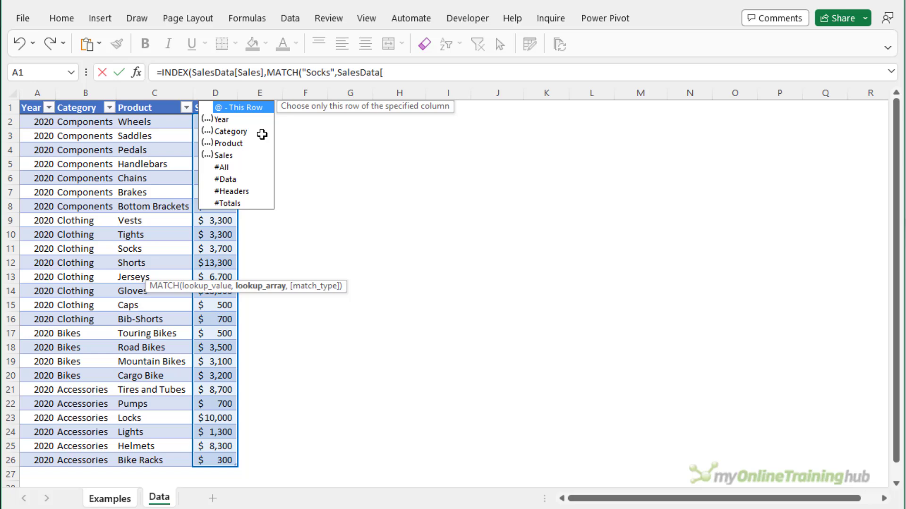
key("Escape")
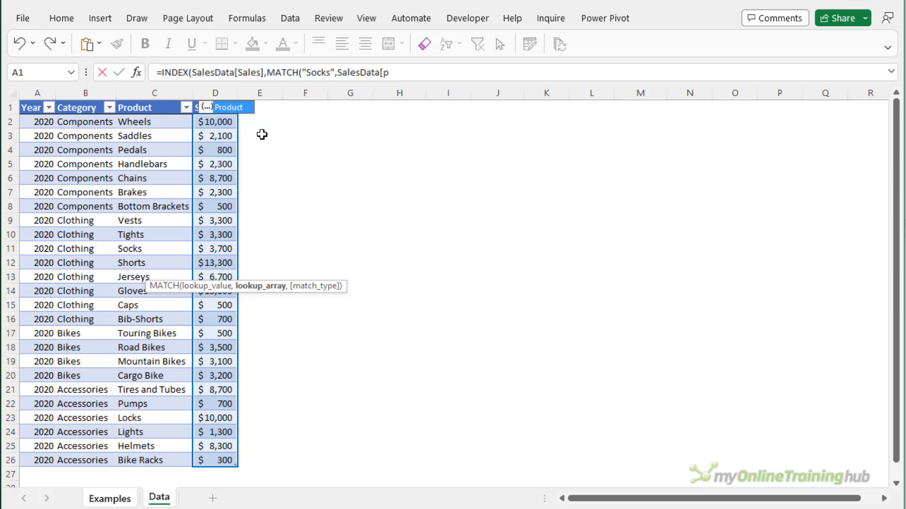
type("Product],0")
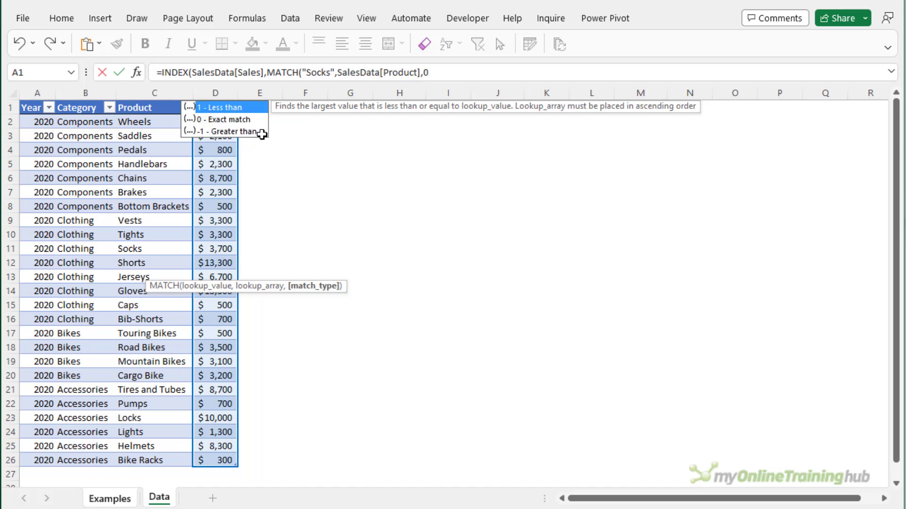
type("))")
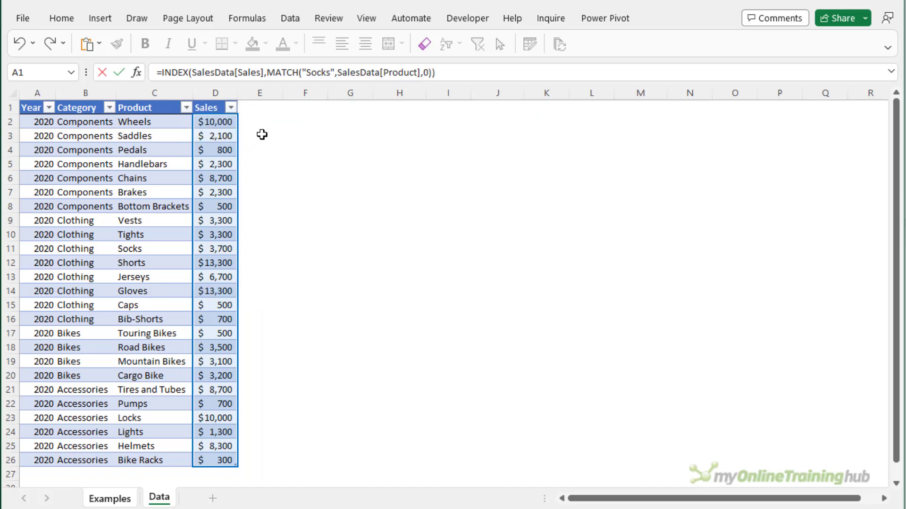
key("Return")
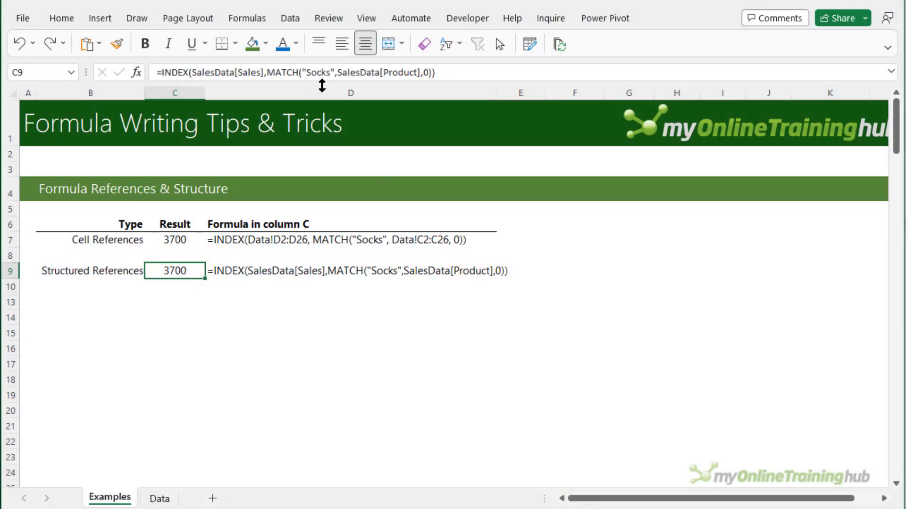
left_click_drag(322, 86, 323, 138)
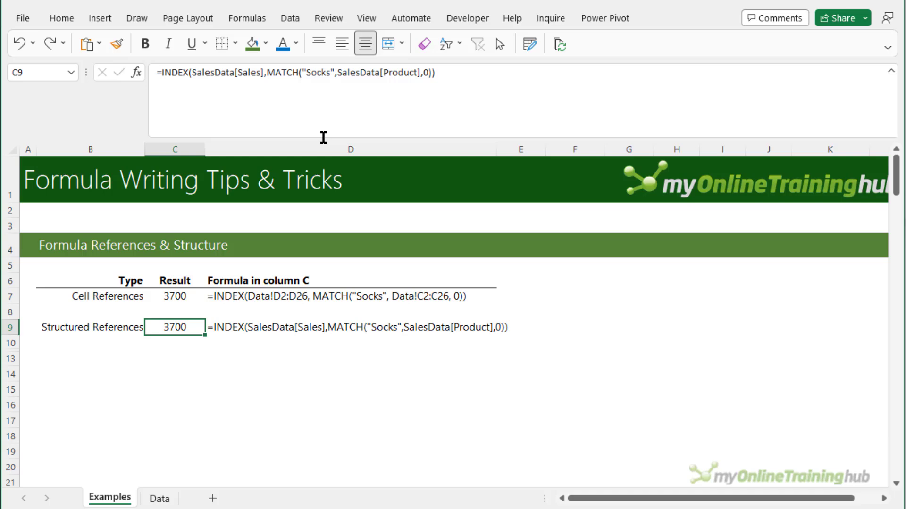
left_click(250, 79)
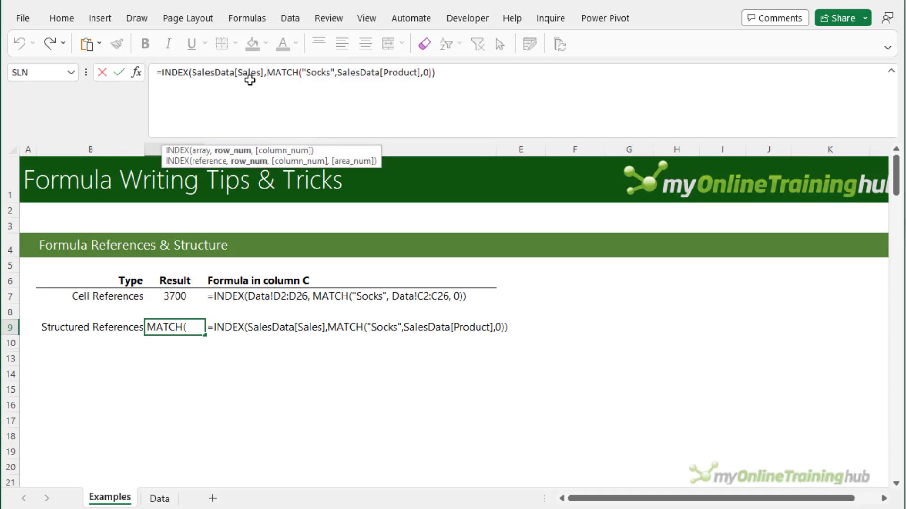
key("alt+Return")
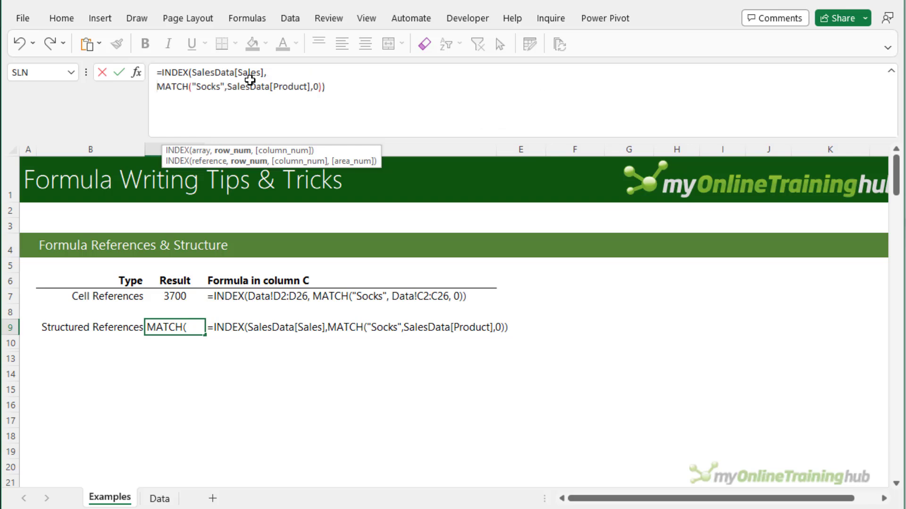
key("ctrl+Left")
key("ctrl+Left")
key("ctrl+Left")
key("ctrl+Left")
key("alt+Return")
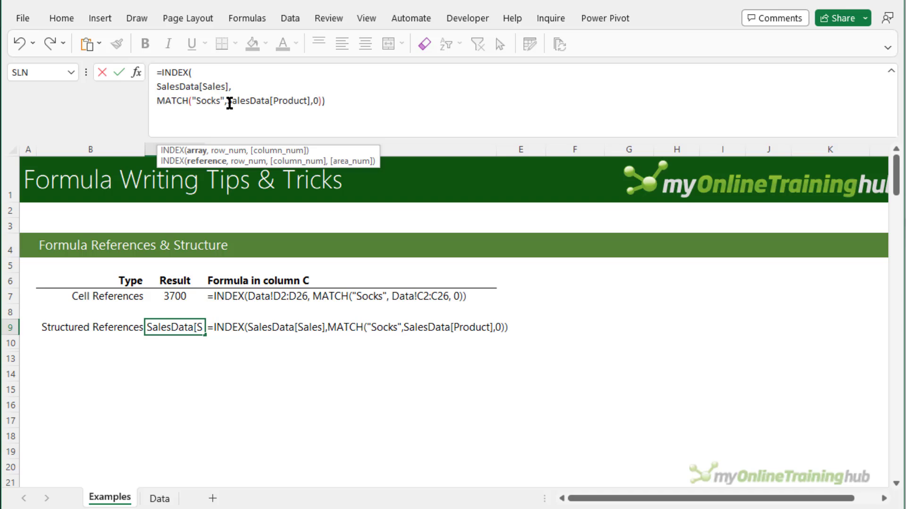
left_click(228, 102)
key("alt+Return")
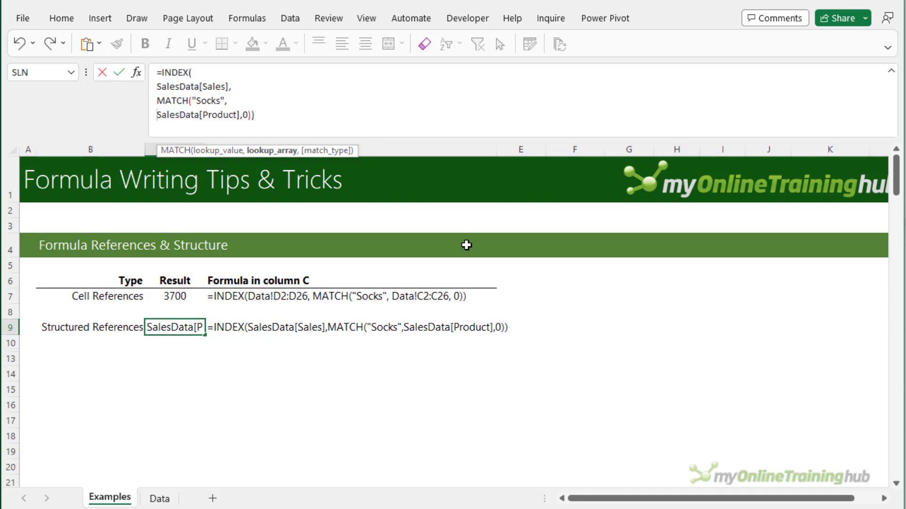
left_click(242, 118)
key("alt+Return")
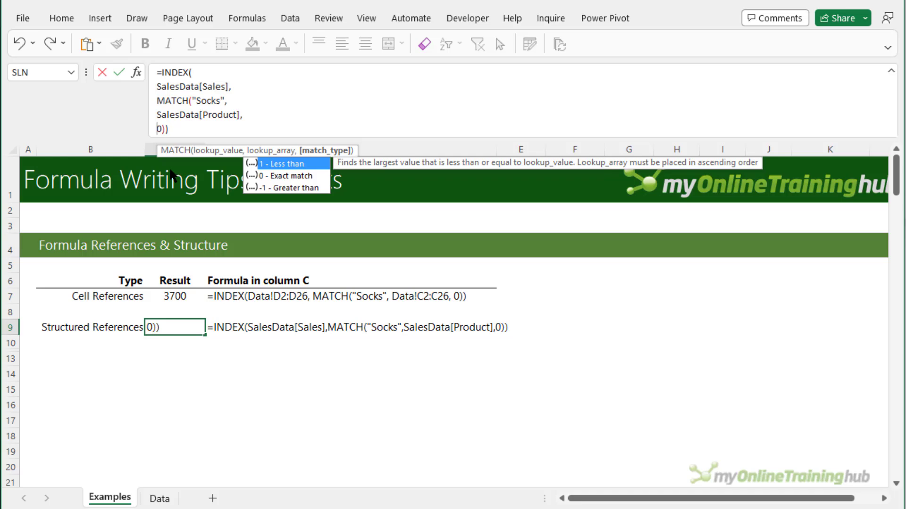
key("Escape")
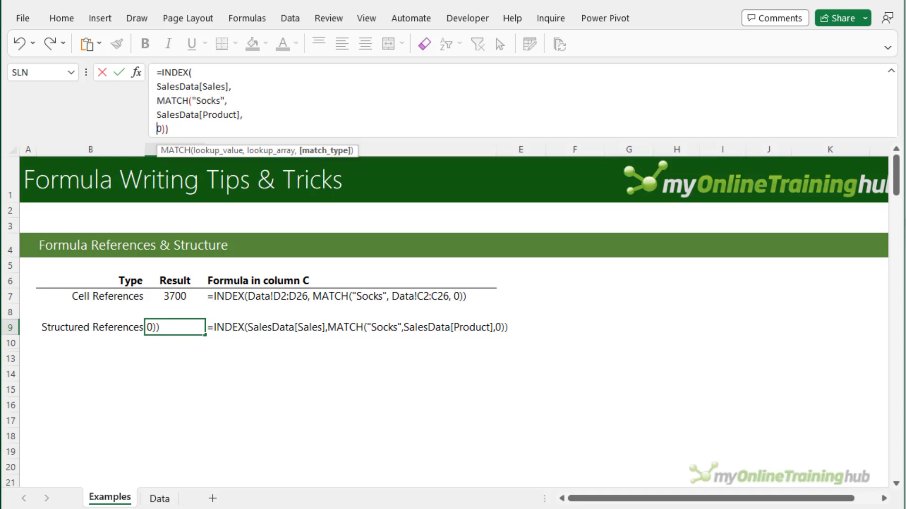
key("Escape")
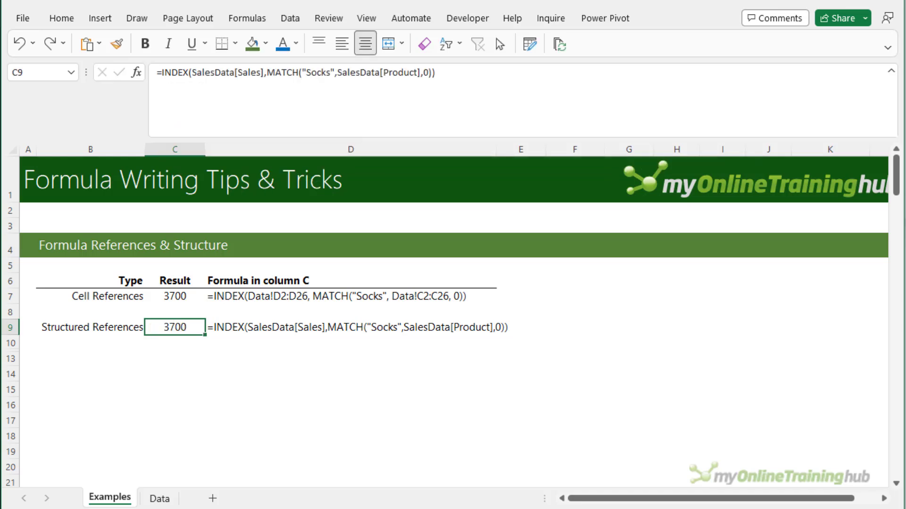
Copy C9's INDEX/MATCH formula and open the Advanced Formula Environment from Home.
left_click_drag(479, 66, 122, 65)
key("ctrl+c")
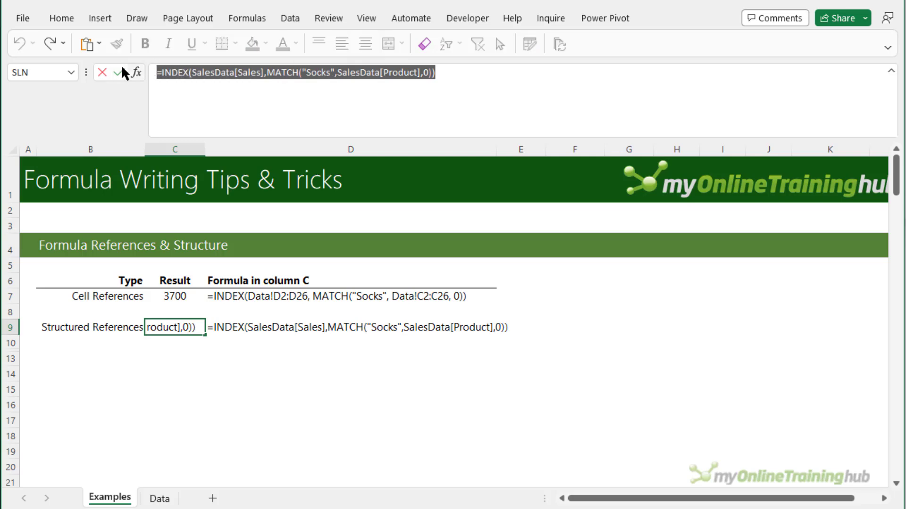
left_click(122, 67)
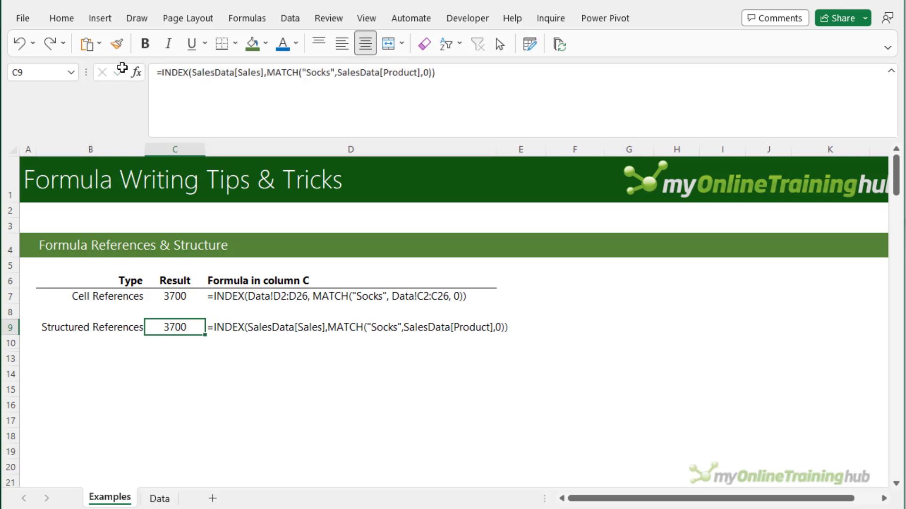
left_click(62, 18)
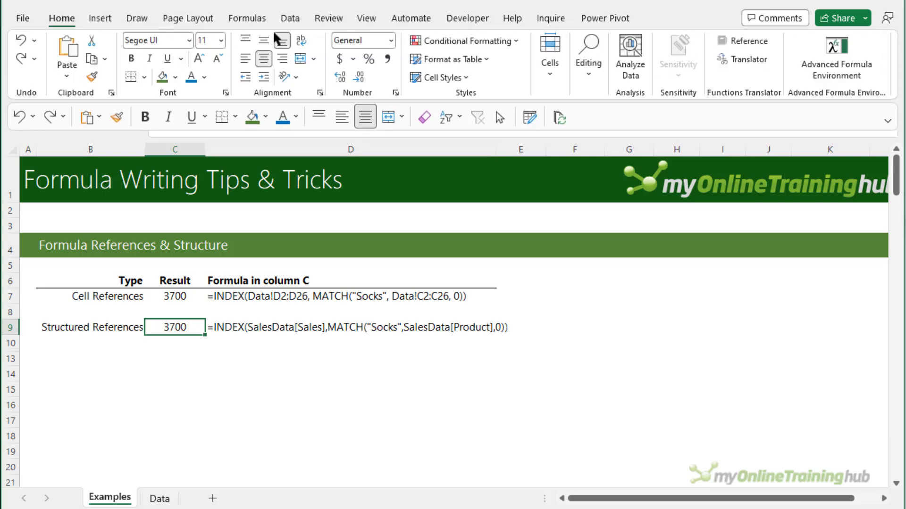
left_click(809, 78)
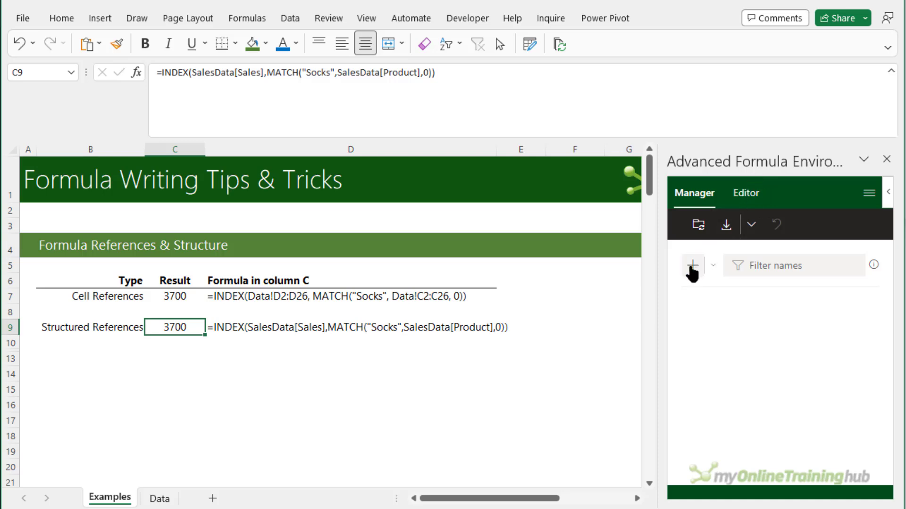
Add a name Test referring to the pasted formula, removing the duplicate leading equals sign.
left_click(691, 266)
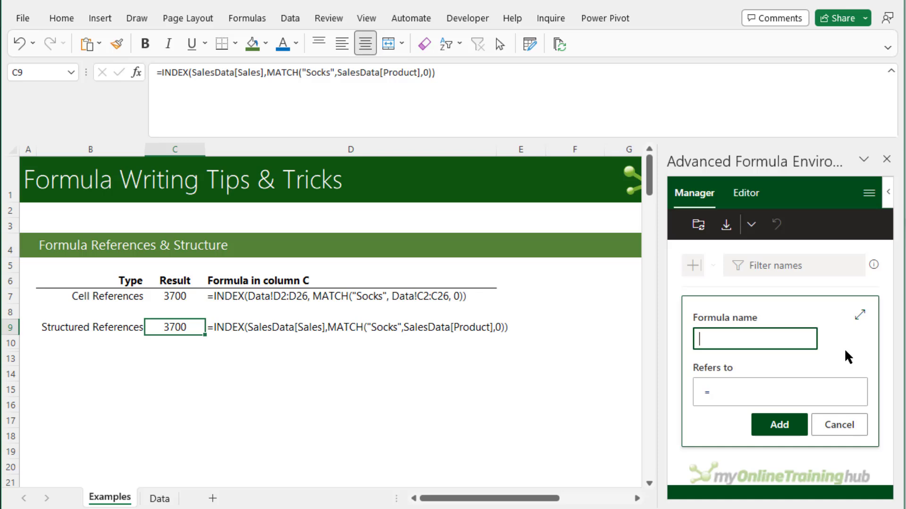
type("Test")
key("Tab")
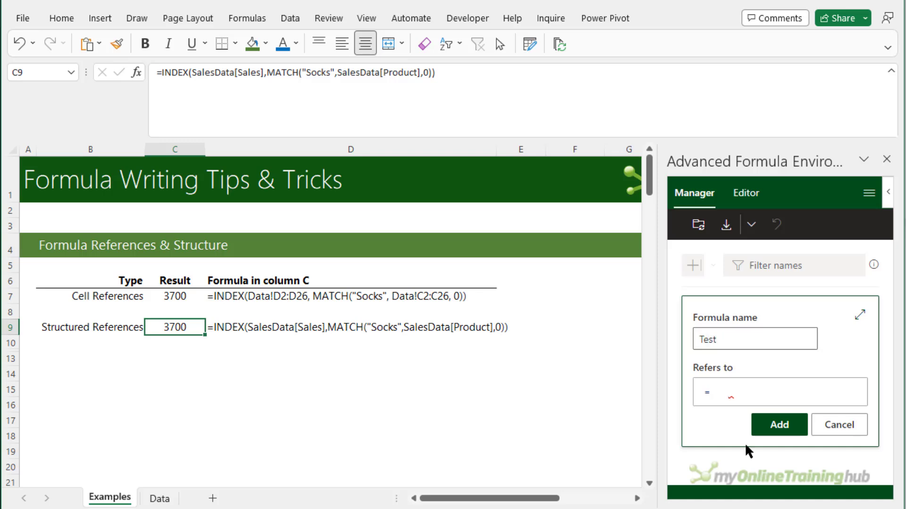
key("ctrl+v")
left_click_drag(728, 392, 689, 391)
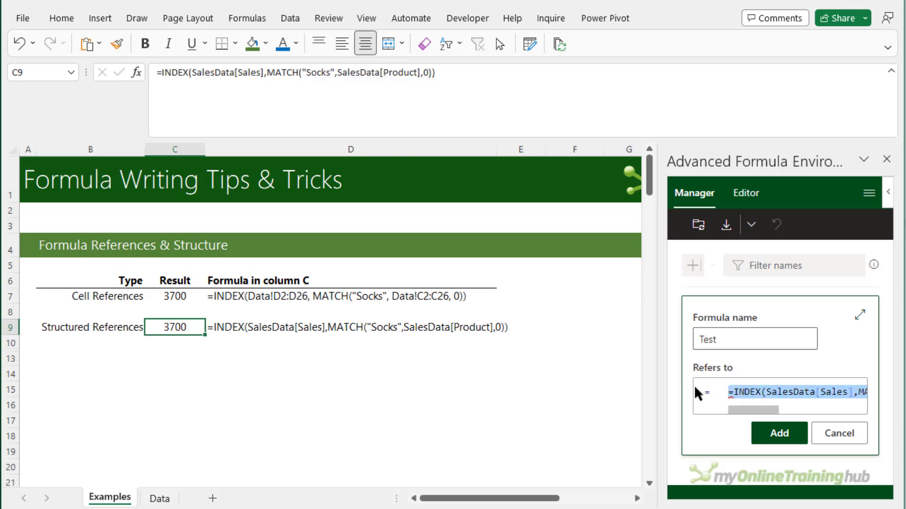
left_click(730, 392)
key("Delete")
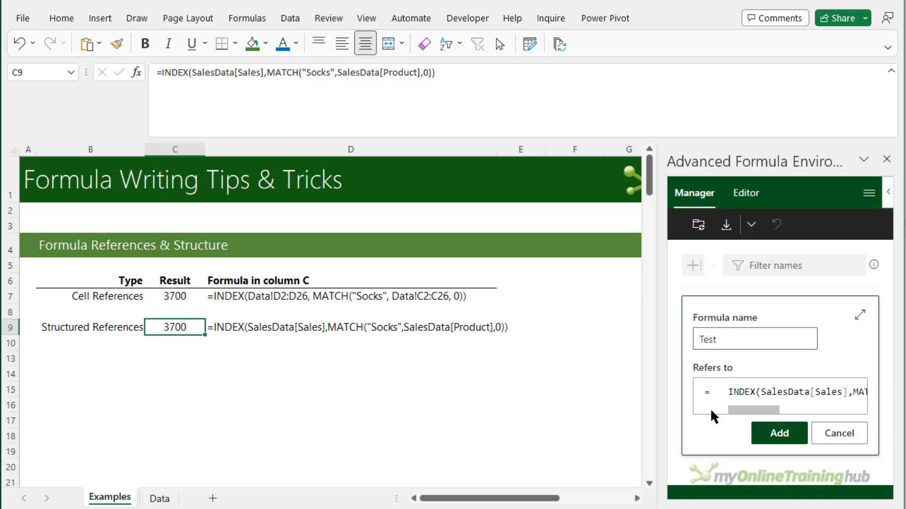
left_click(769, 433)
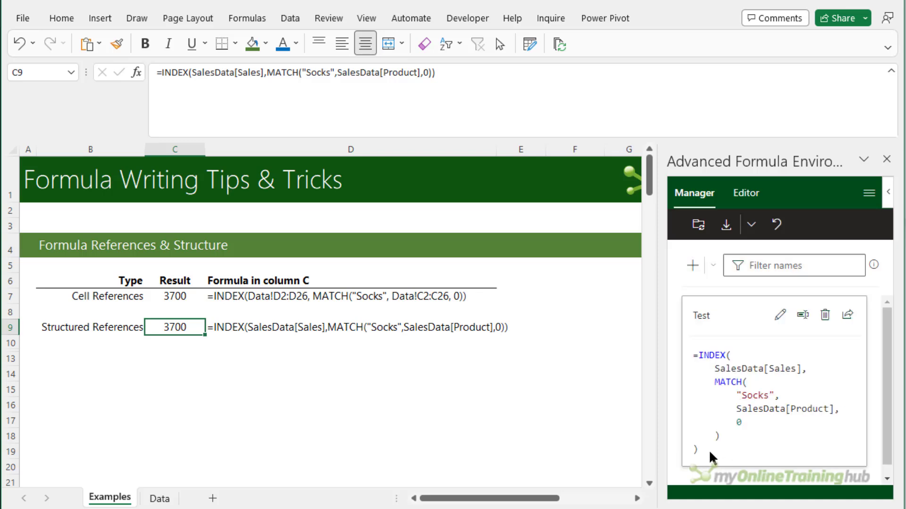
Replace C9's formula with Test's indented multi-line version and enlarge the formula bar by two lines.
left_click_drag(710, 453, 694, 359)
key("ctrl+c")
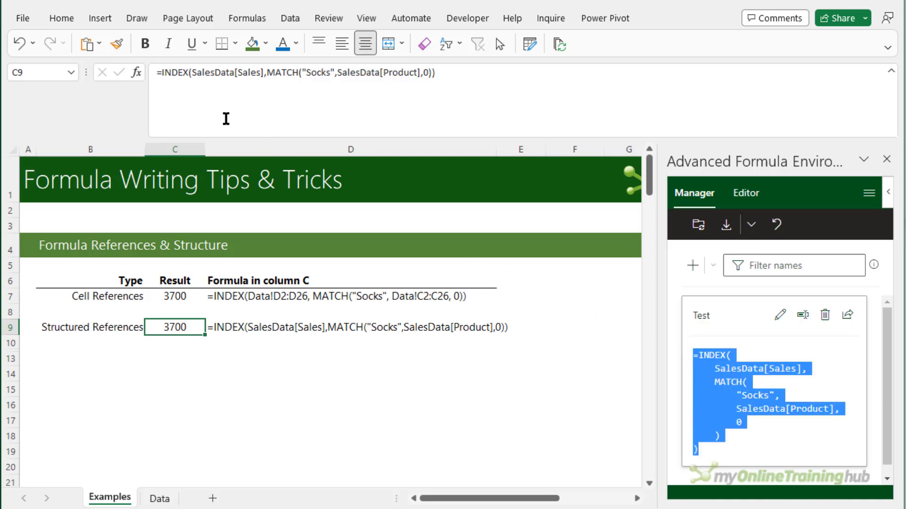
left_click(225, 118)
left_click_drag(445, 72, 116, 69)
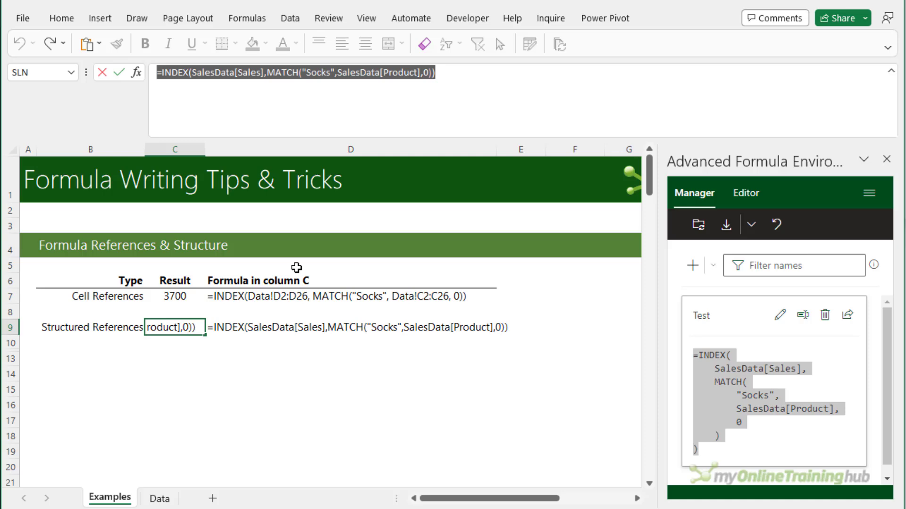
key("ctrl+v")
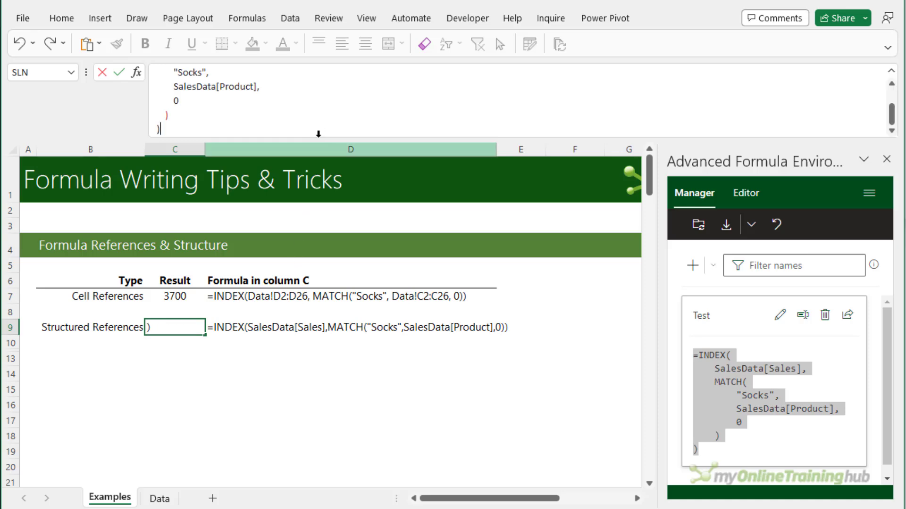
left_click_drag(319, 142, 321, 175)
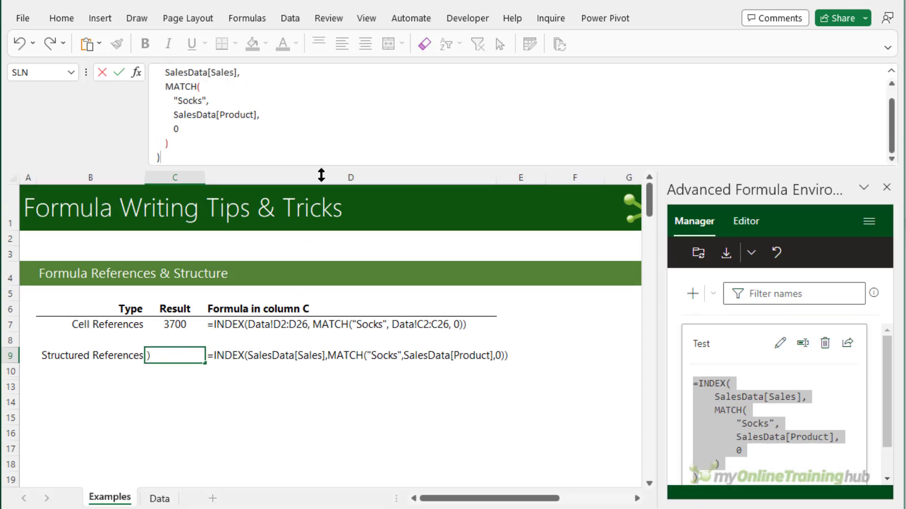
left_click(316, 142)
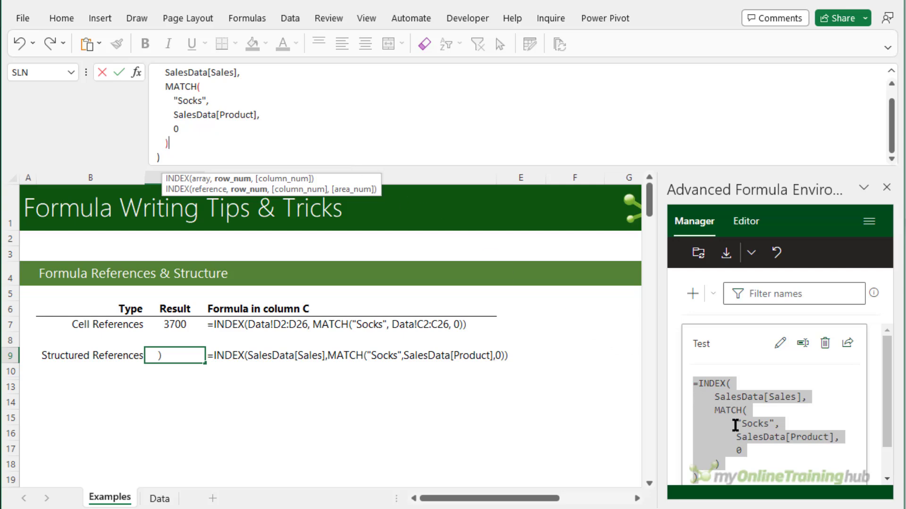
key("ctrl+Return")
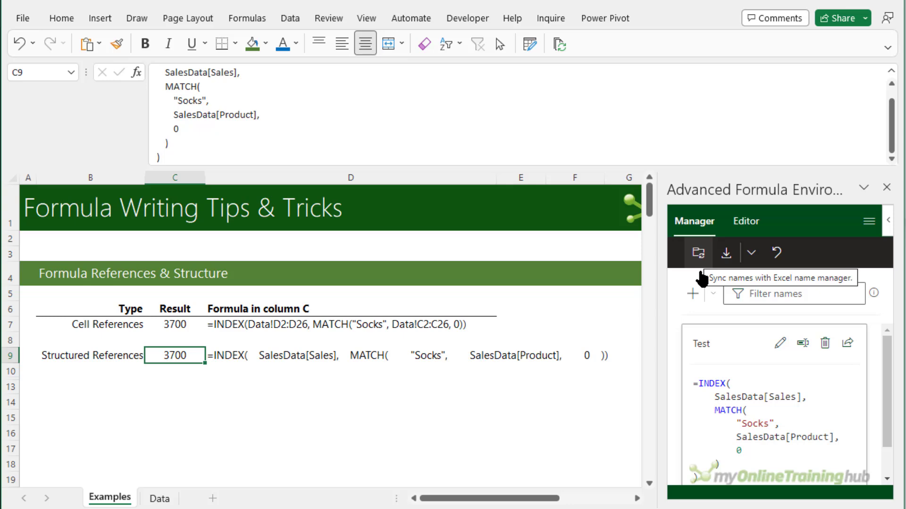
Search Office Add-ins for 'advanced formula environment', then close the store and return to Home.
left_click(412, 401)
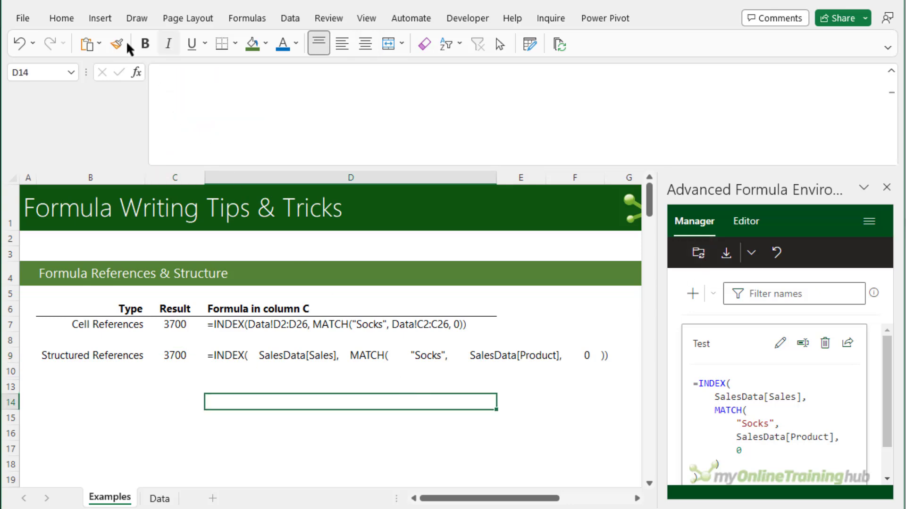
left_click(99, 18)
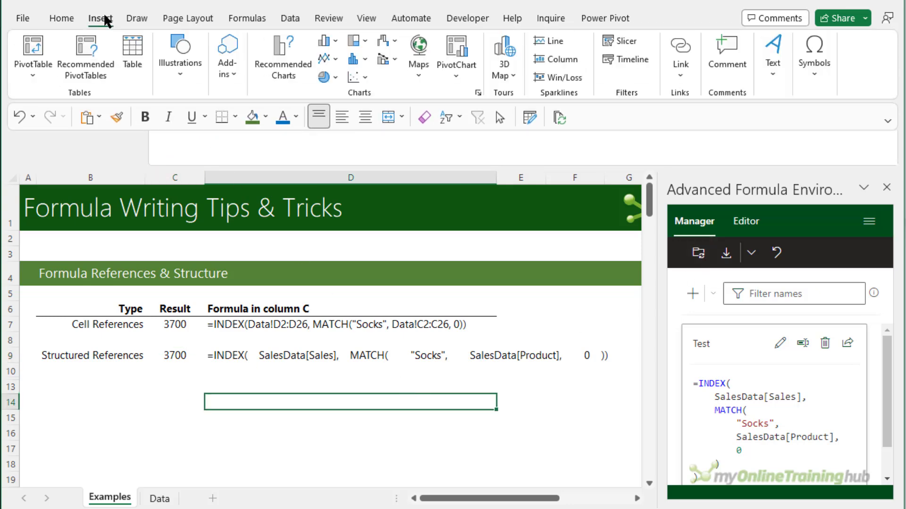
left_click(237, 83)
left_click(267, 114)
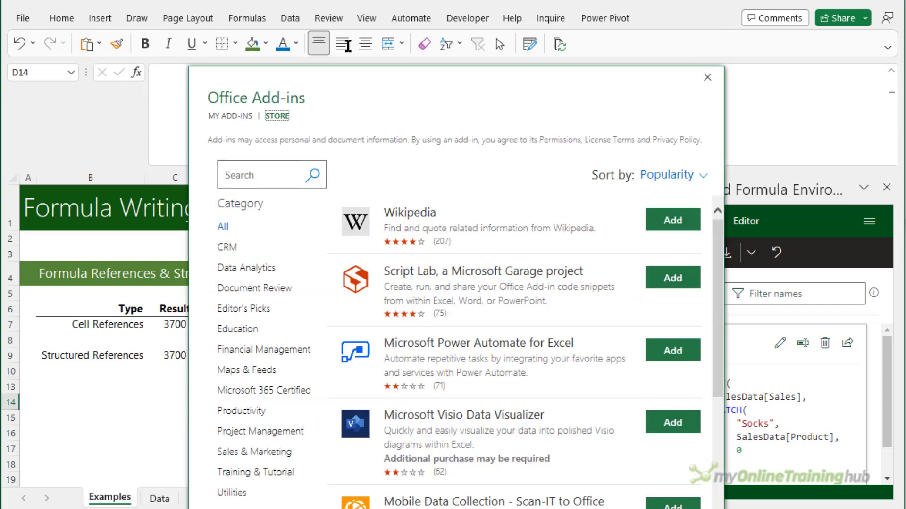
type("advanced formula environment")
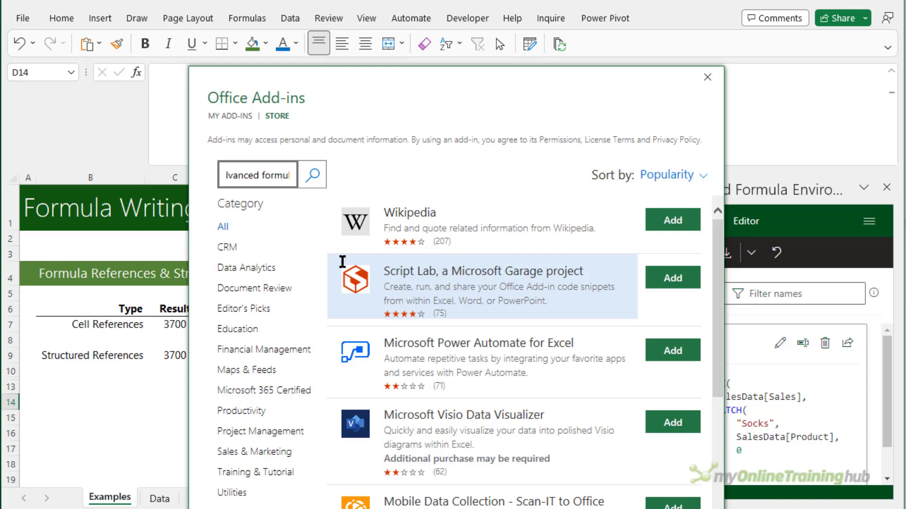
key("Return")
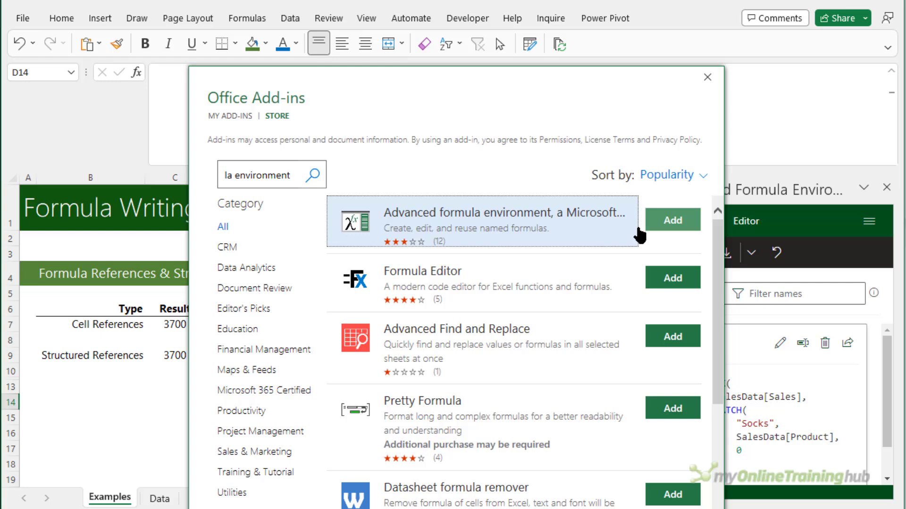
left_click(709, 78)
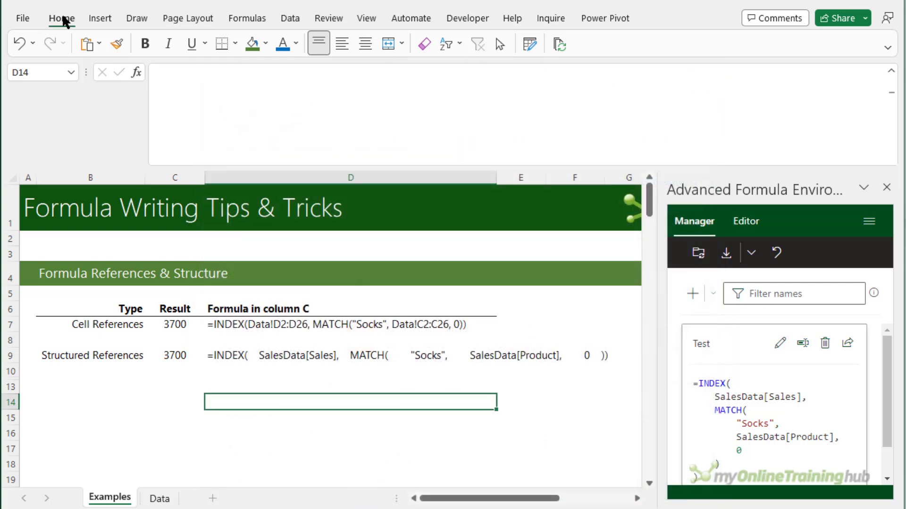
left_click(65, 21)
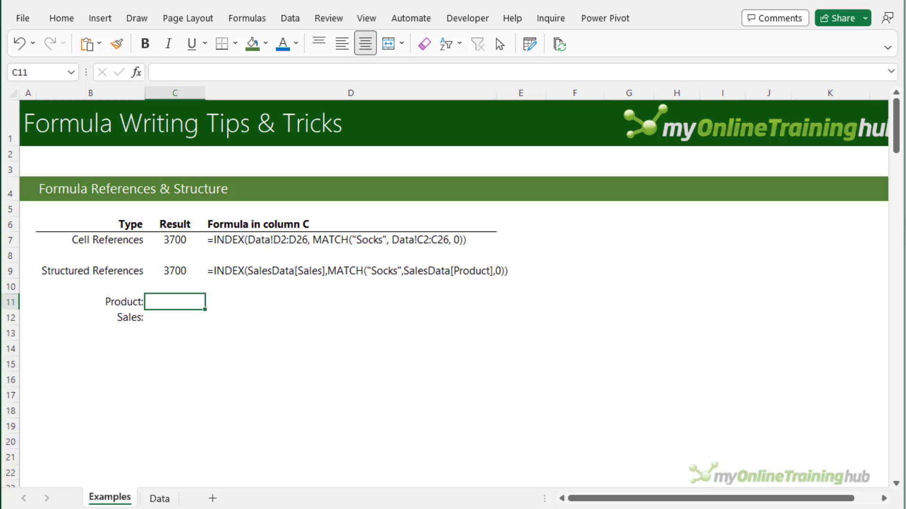
Enter Socks as the product in C11.
left_click(174, 271)
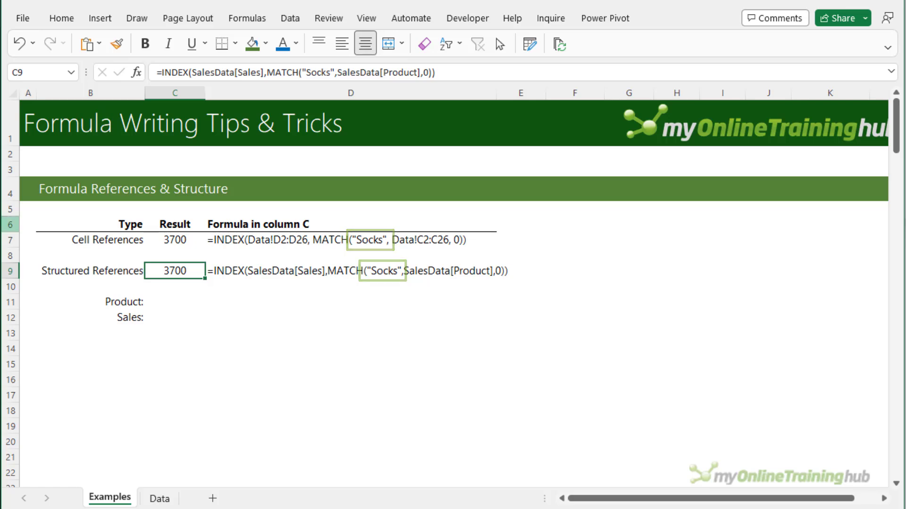
key("Down")
key("Down")
type("Socks")
key("Return")
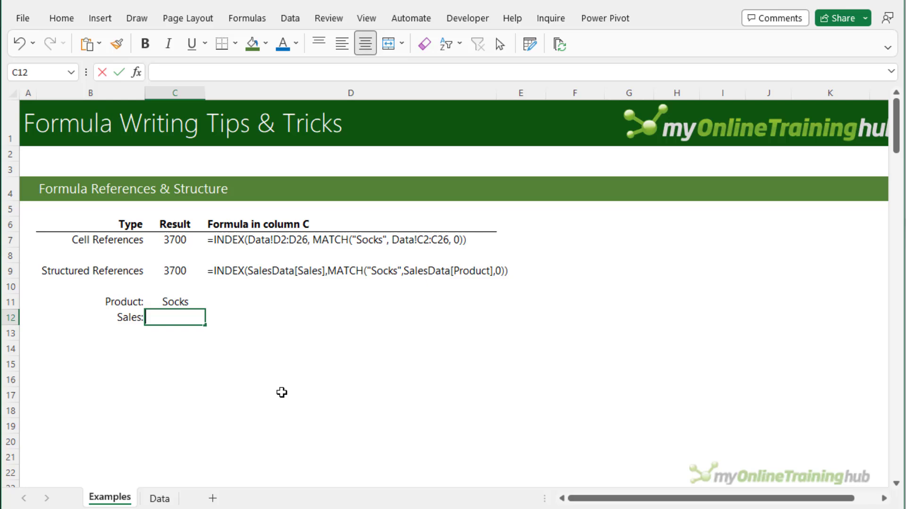
In C12, enter =INDEX(SalesData[Sales],MATCH(C11,SalesData[Product],0)).
type("=INDEX(")
key("ctrl+Page_Down")
left_click(206, 100)
type(",MATCH(")
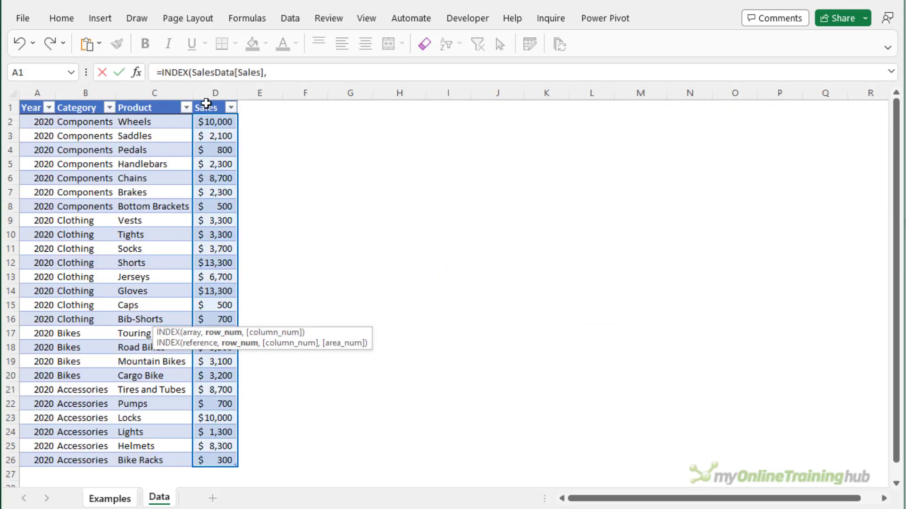
left_click(117, 499)
left_click(175, 307)
type(",SalesData[Product],")
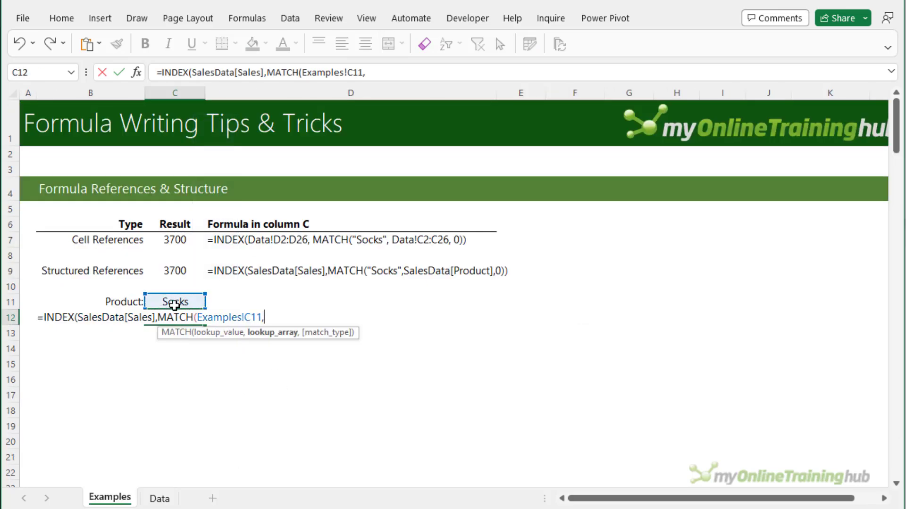
type("0))")
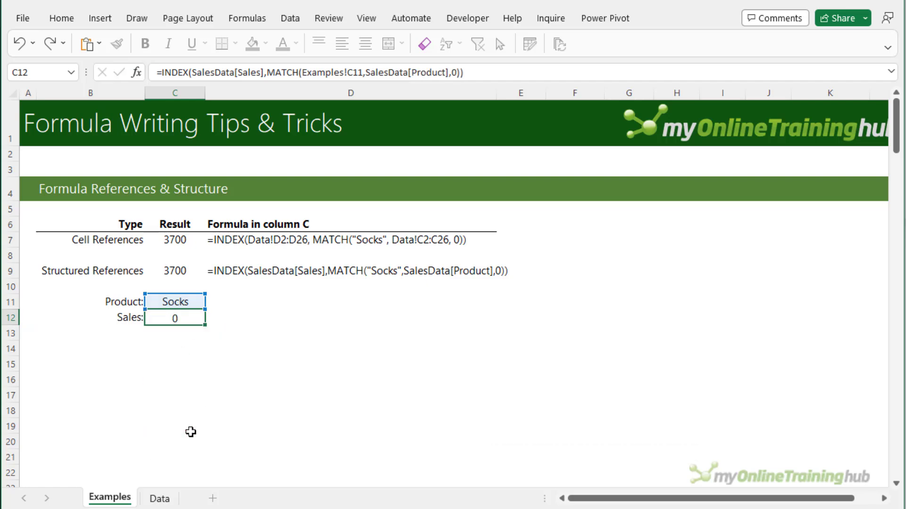
key("shift+Return")
Change the product in C11 to Wheels so Sales returns 10000.
type("Wheels")
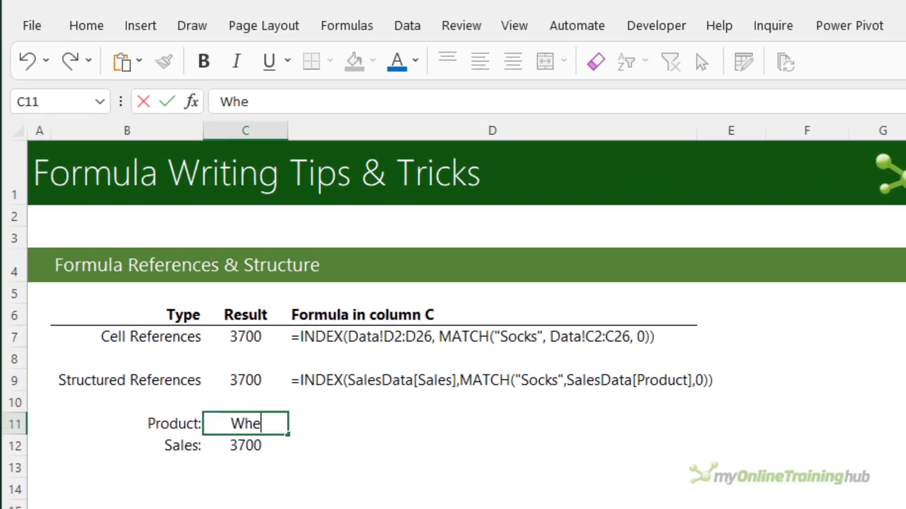
key("Return")
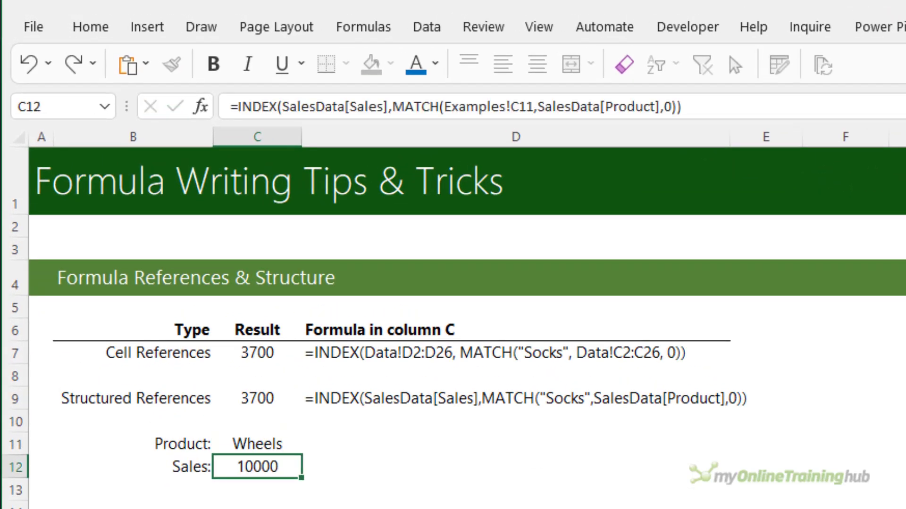
left_click(257, 444)
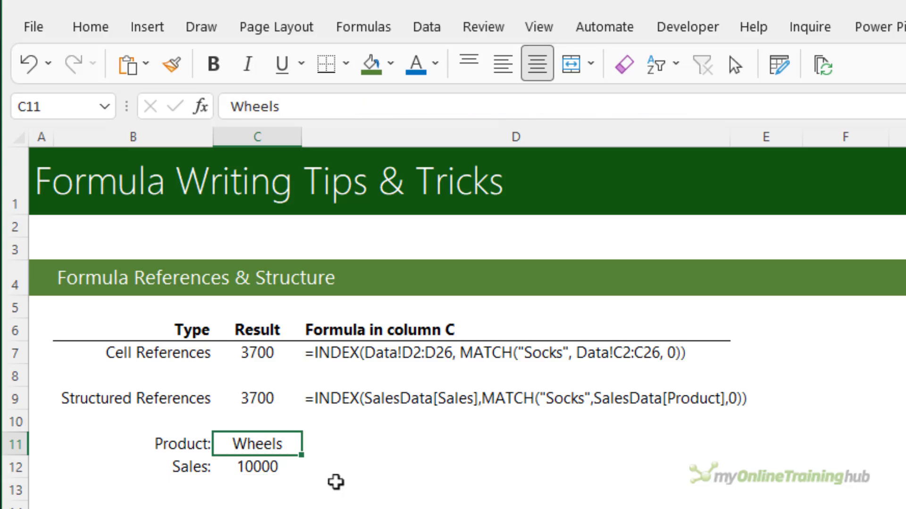
Name cell C11 Prod using the Name Box.
left_click(69, 106)
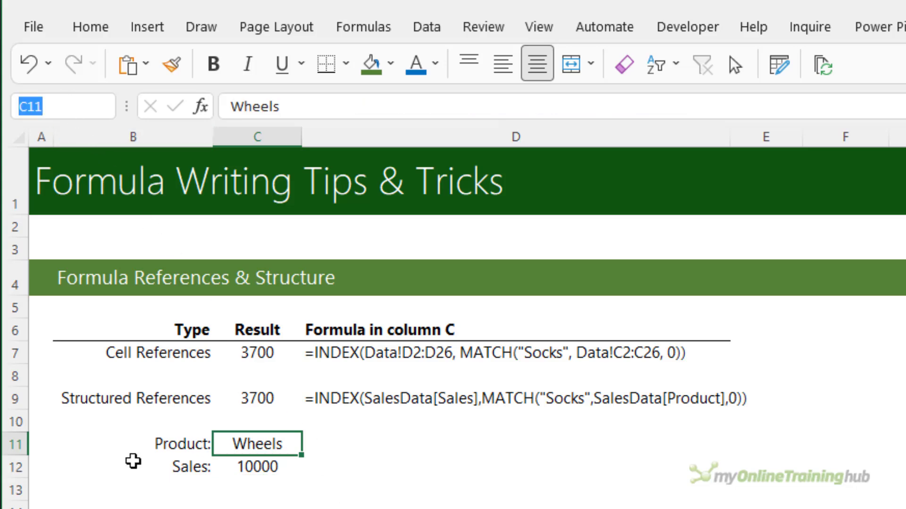
type("Prod")
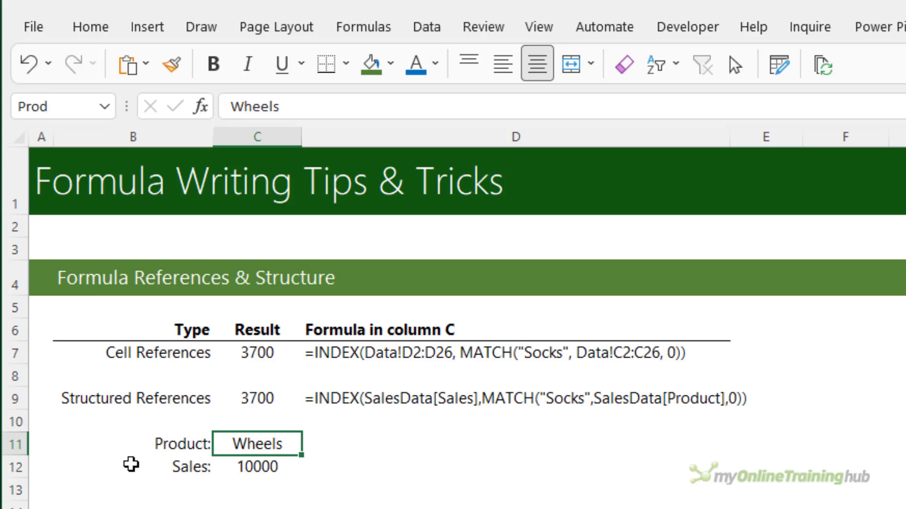
key("Return")
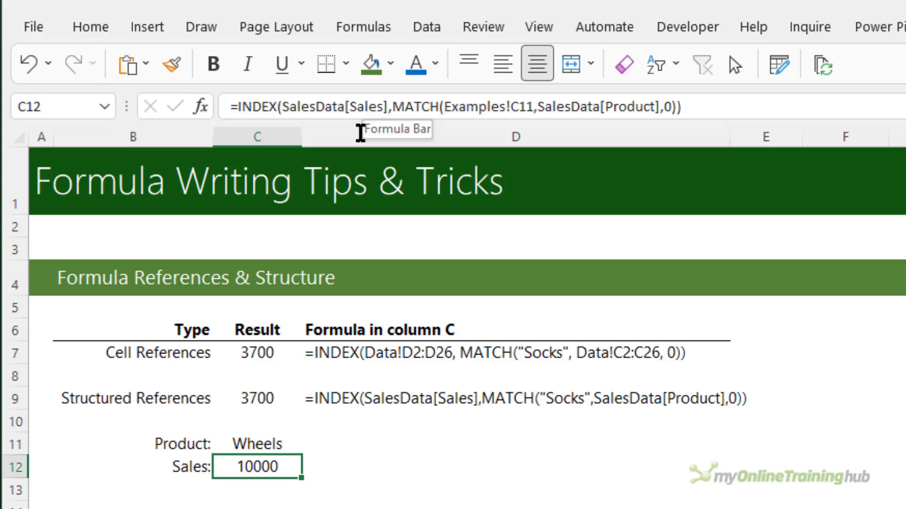
Replace Examples!C11 with Prod in C12's MATCH lookup value.
double_click(515, 108)
type("pro")
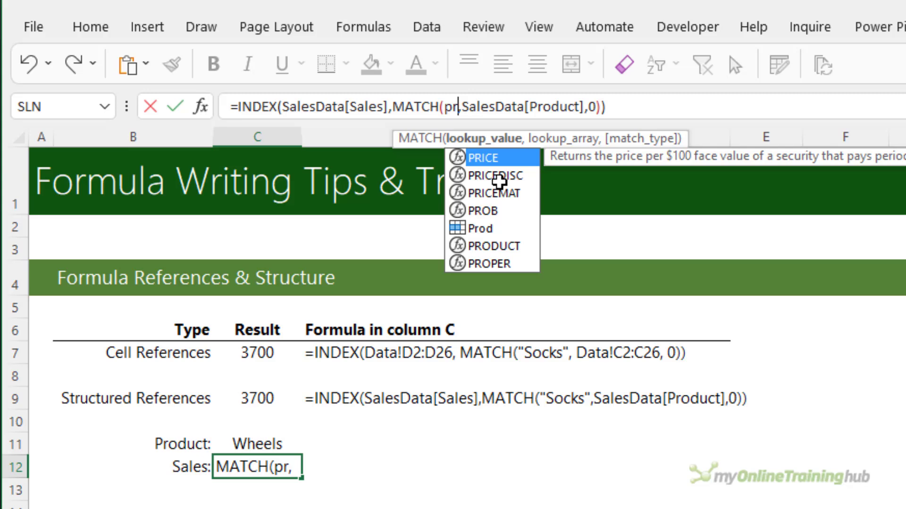
left_click(500, 177)
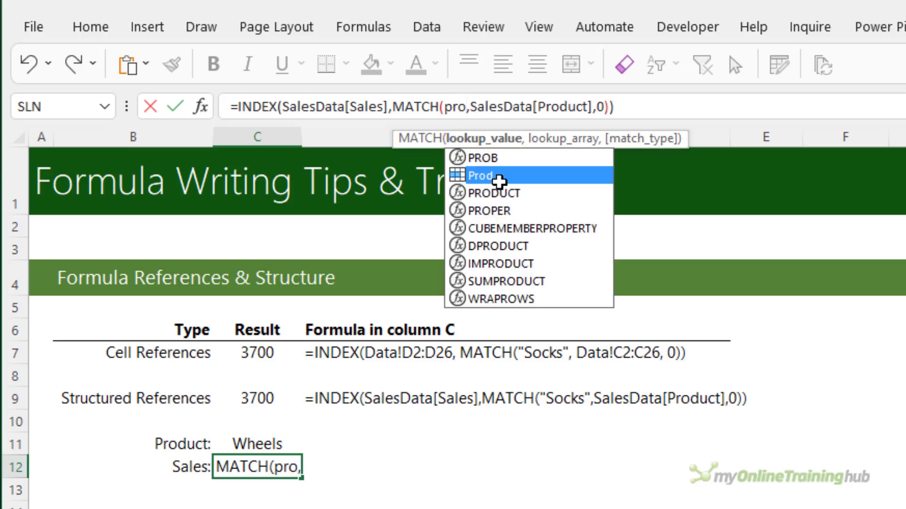
double_click(499, 177)
key("ctrl+Return")
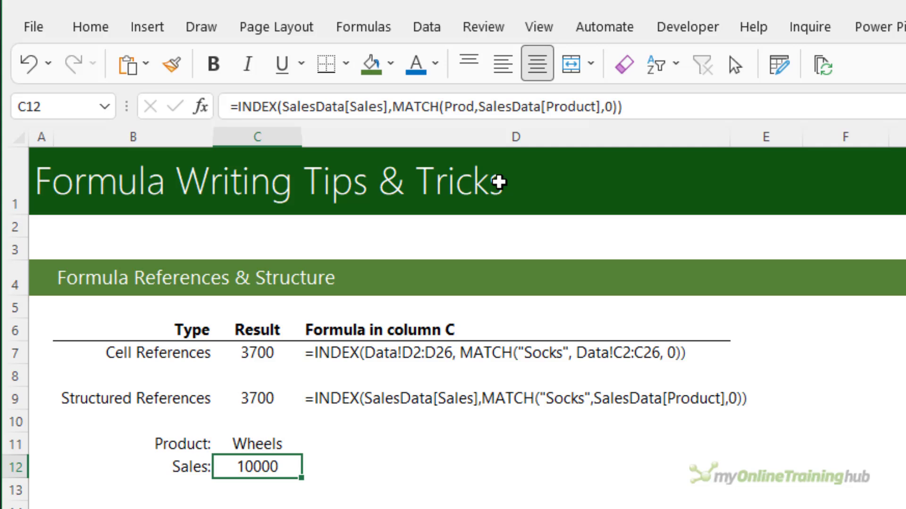
Define a new name Products that refers to the constant Socks.
left_click(364, 28)
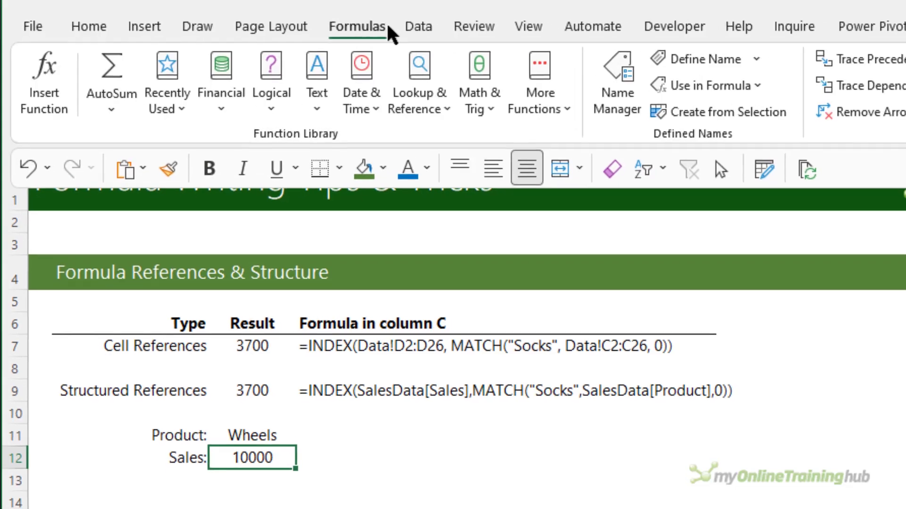
left_click(688, 59)
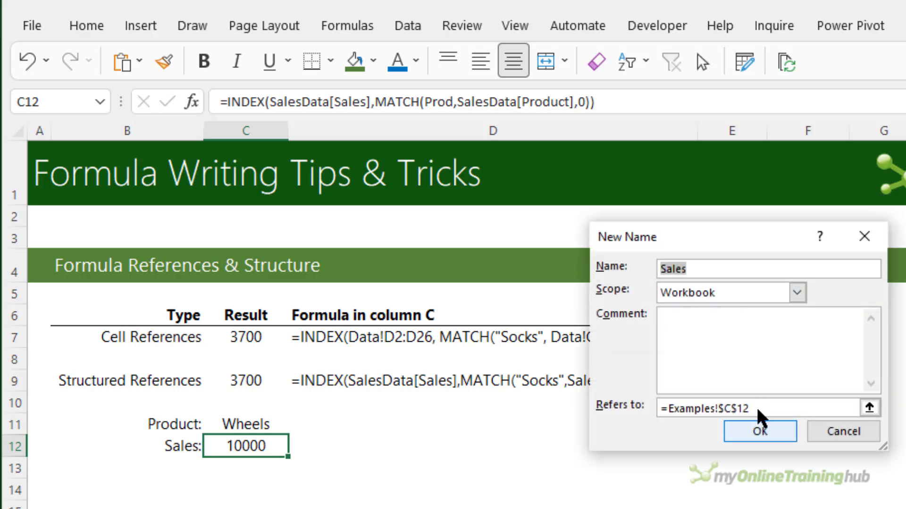
type("Products")
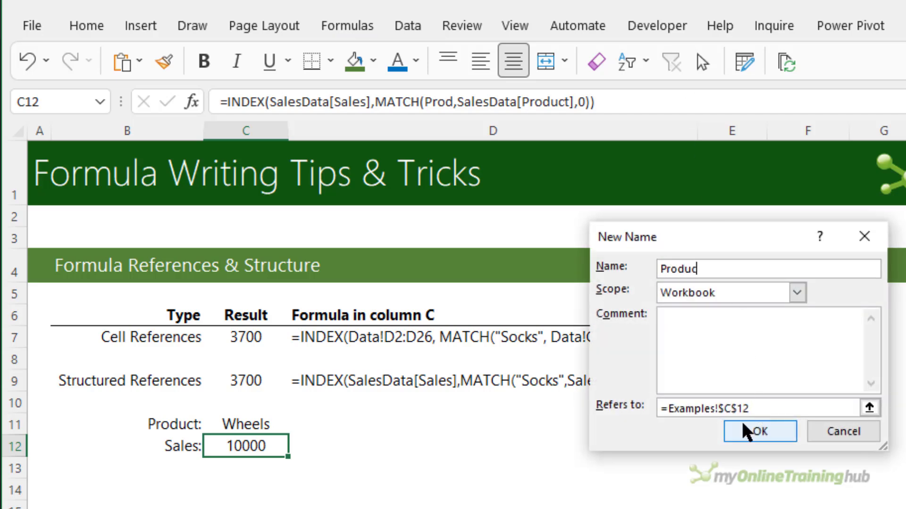
left_click(750, 408)
left_click_drag(750, 408, 664, 409)
key("BackSpace")
type("Socks")
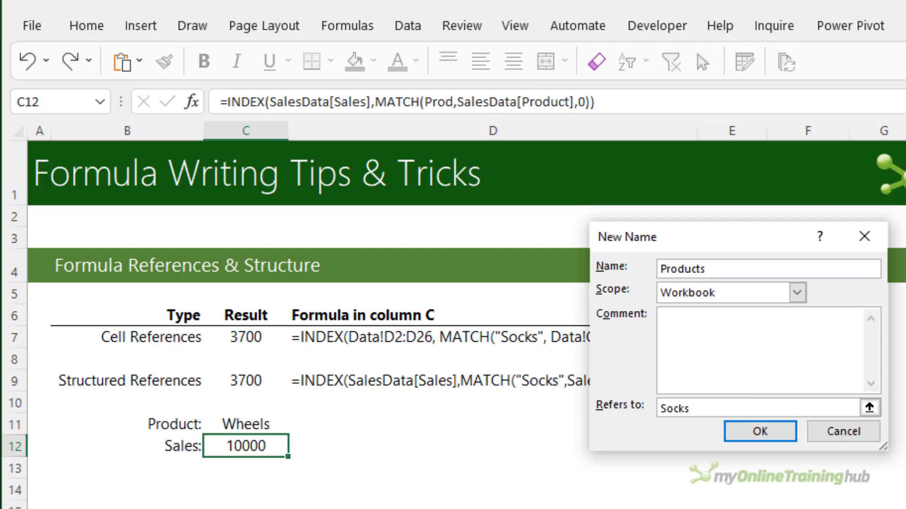
left_click(742, 435)
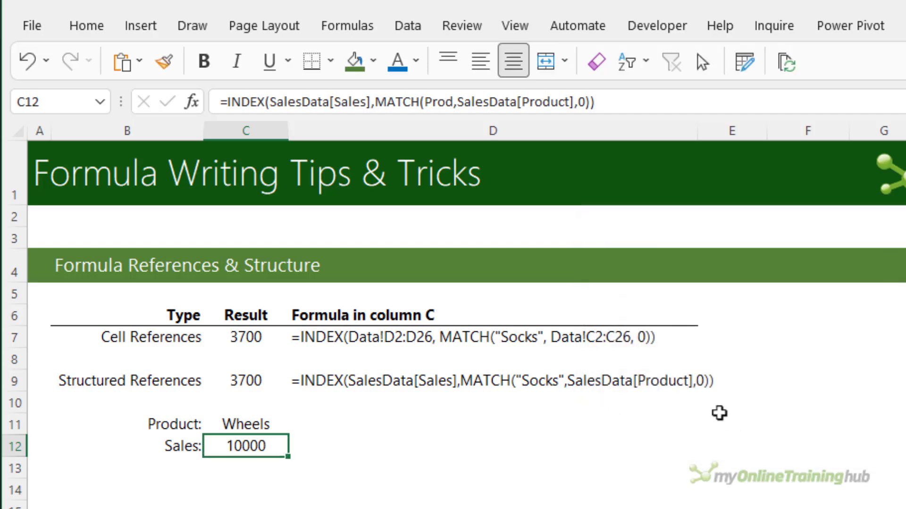
Replace Prod with Products in C12's formula, returning 3700.
double_click(438, 102)
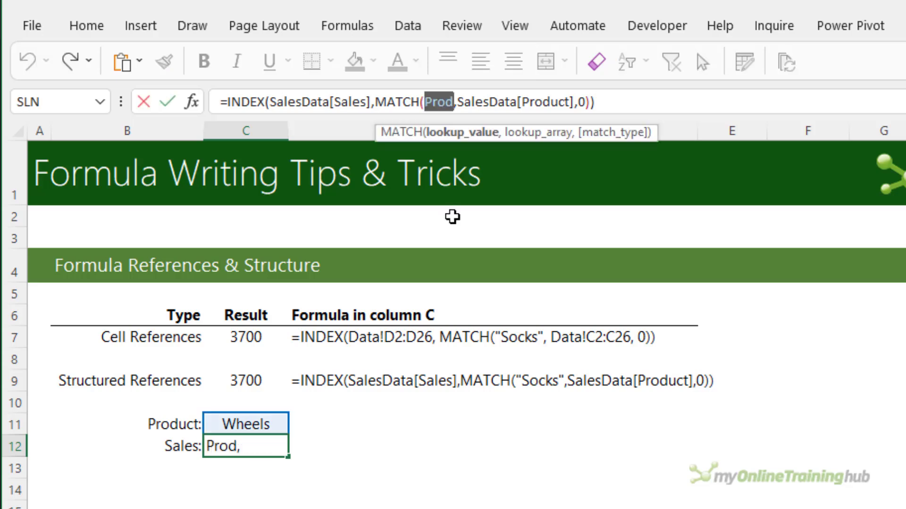
type("pro")
key("Down")
key("Down")
key("Down")
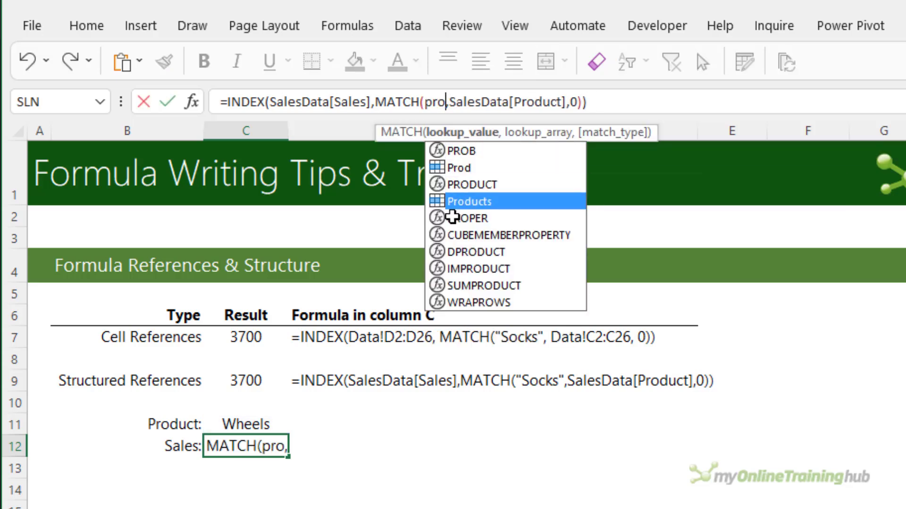
key("Escape")
type("ducts")
key("Return")
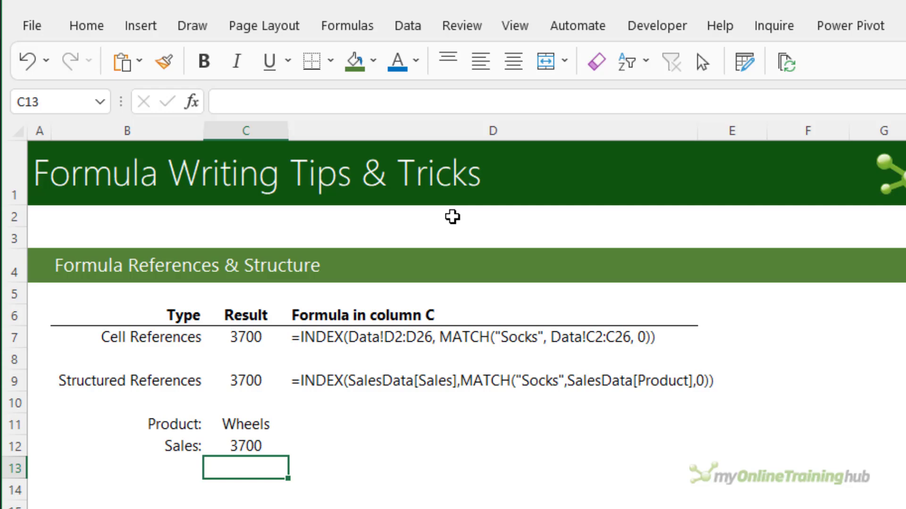
Clear the Wheels entry from C11.
key("Up")
key("Up")
key("Delete")
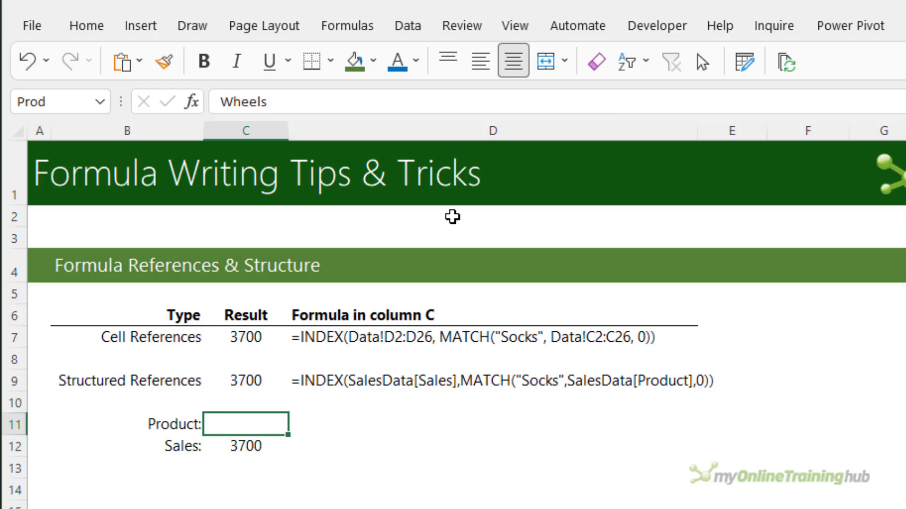
key("Down")
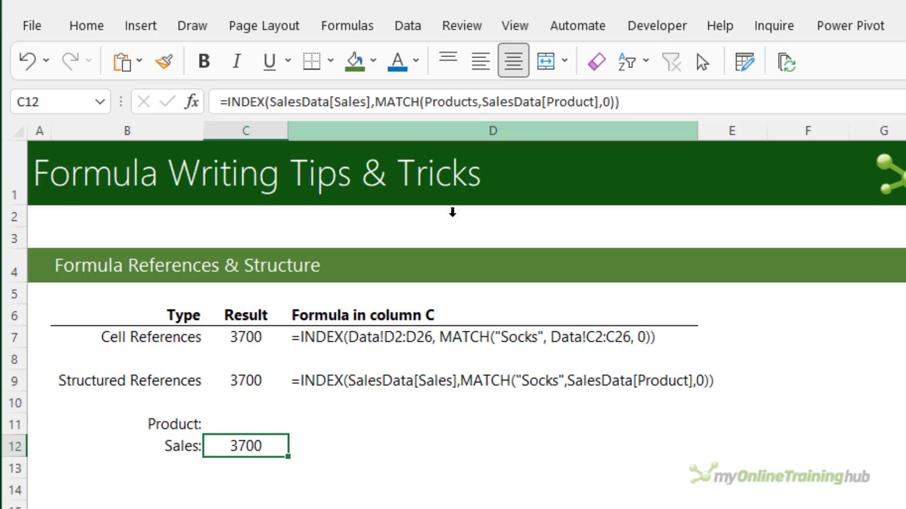
In Name Manager, change Products to refer to ="Wheels" instead of Socks.
left_click(341, 23)
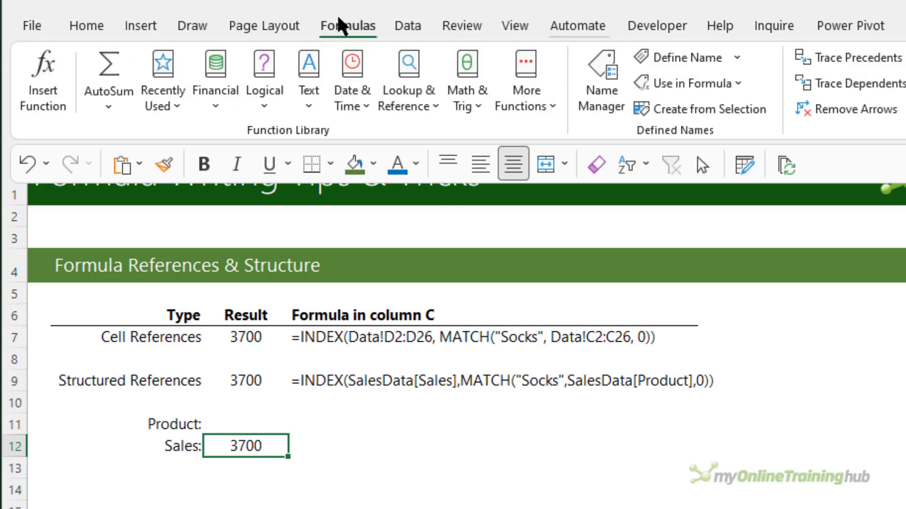
left_click(607, 96)
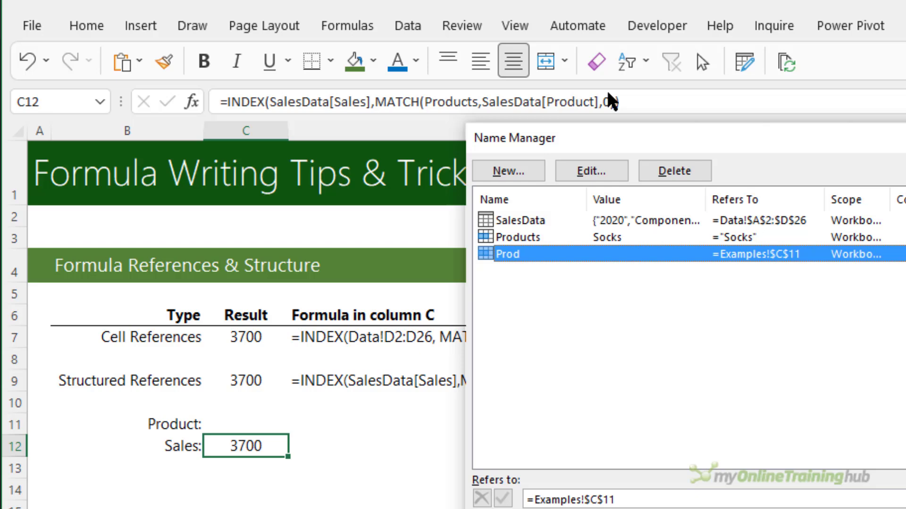
left_click(552, 247)
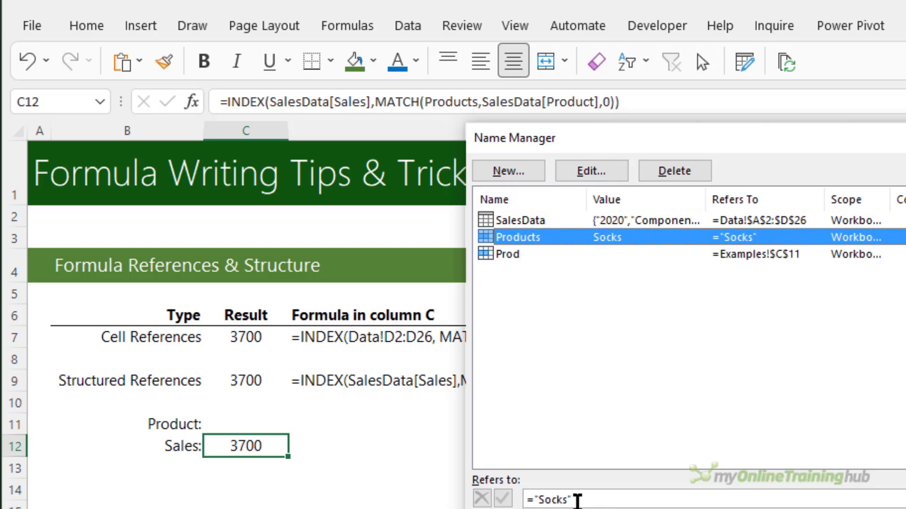
left_click_drag(573, 500, 526, 500)
type("=\"Wheels\"")
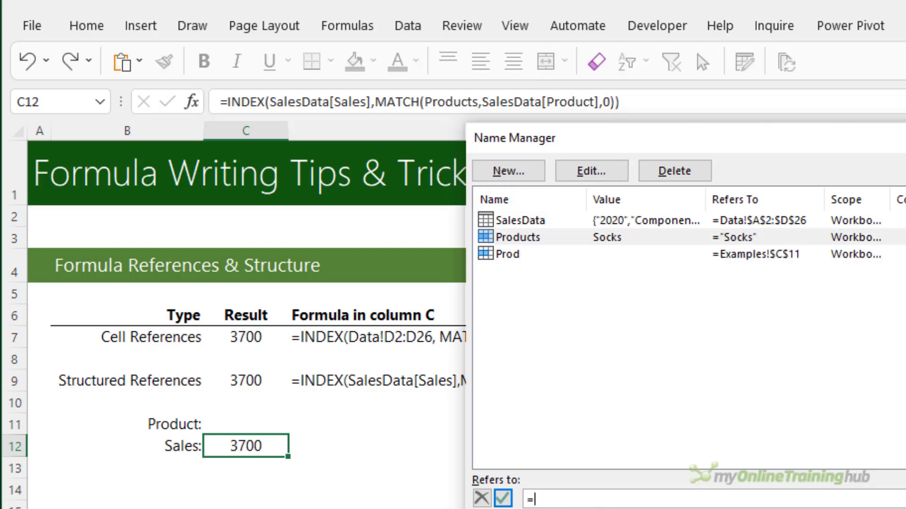
left_click(502, 498)
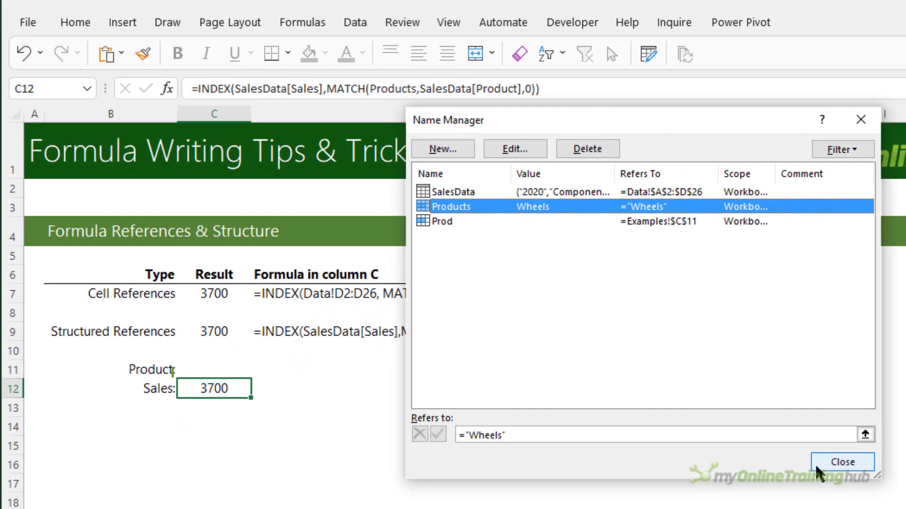
left_click(816, 467)
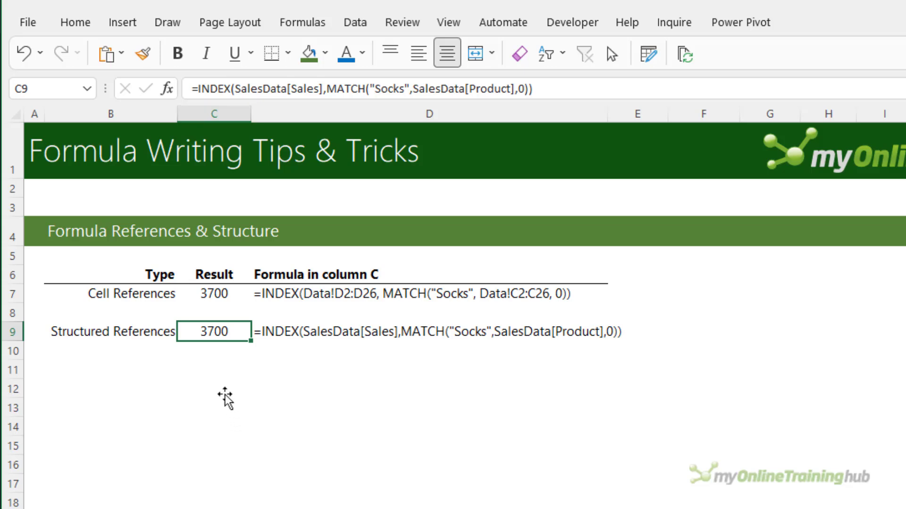
Edit C9 and use the ScreenTip to select INDEX's SalesData[Sales] array and row_num arguments.
double_click(217, 336)
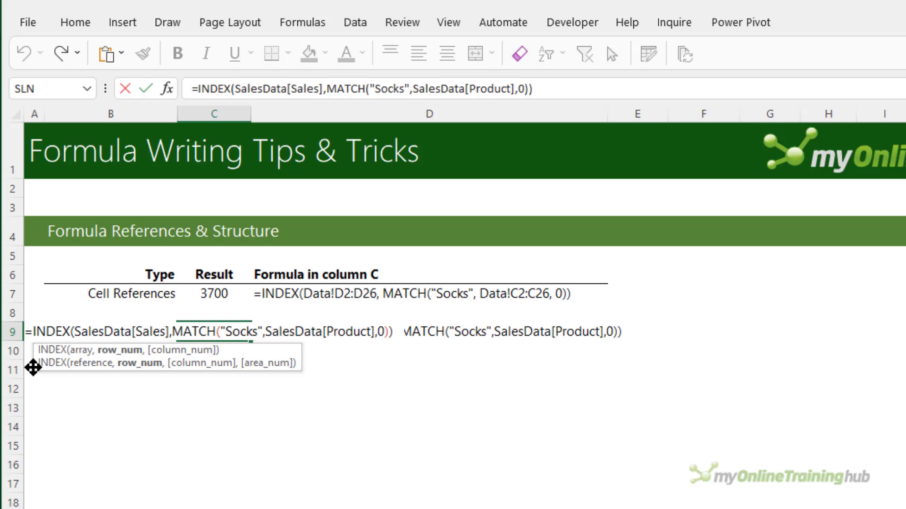
left_click_drag(33, 368, 97, 400)
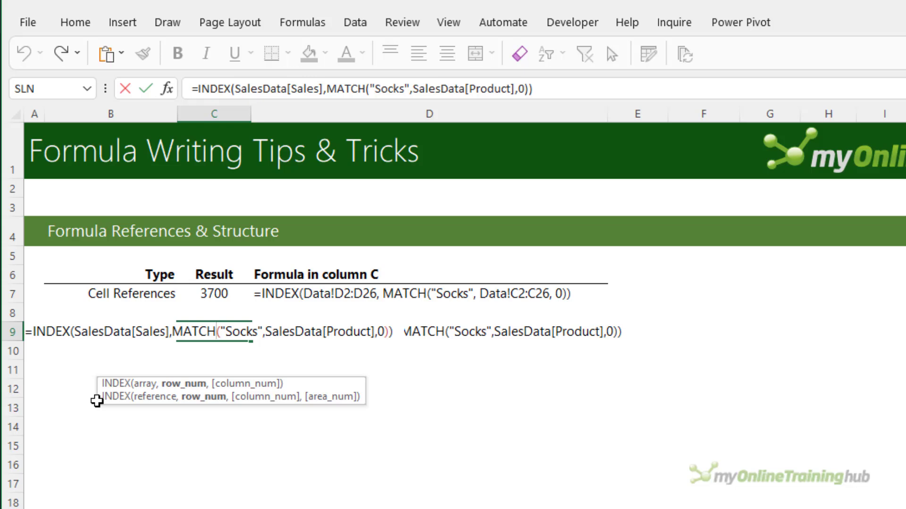
left_click(148, 390)
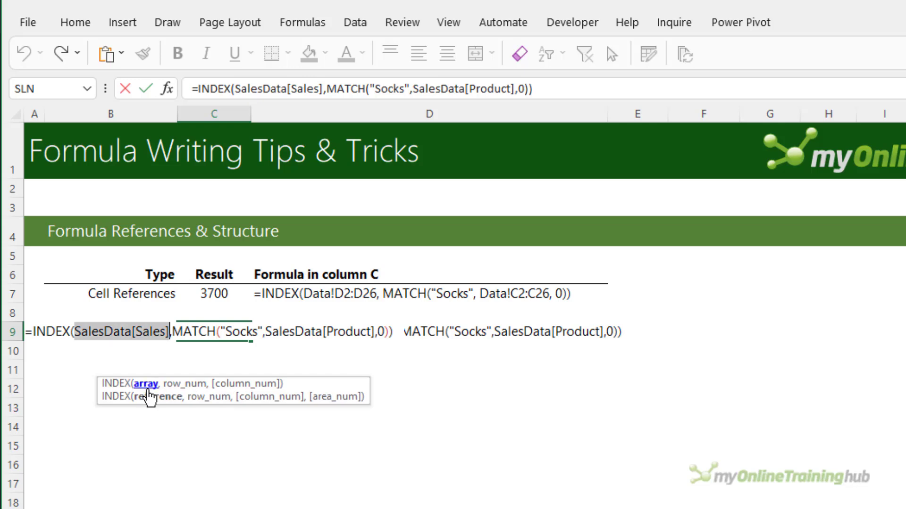
left_click(185, 397)
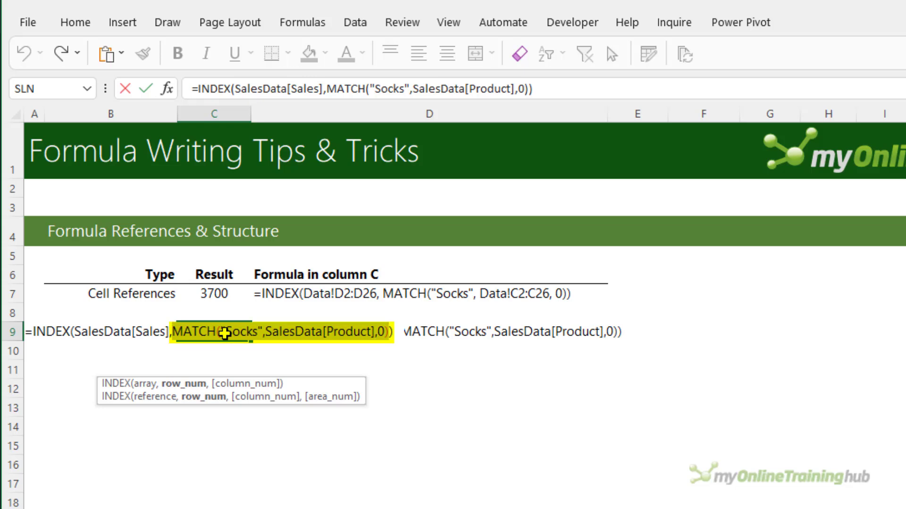
Select MATCH's match_type argument 0, then the whole MATCH argument of INDEX.
left_click(225, 332)
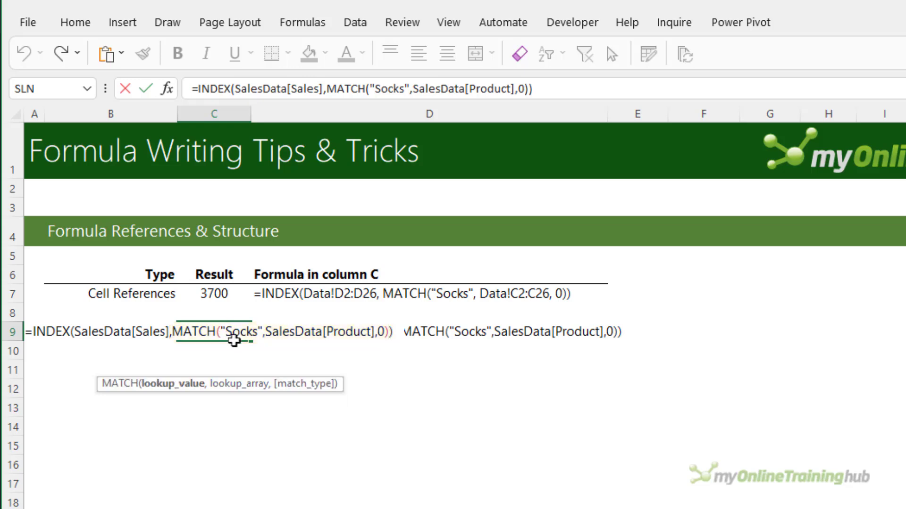
left_click(298, 386)
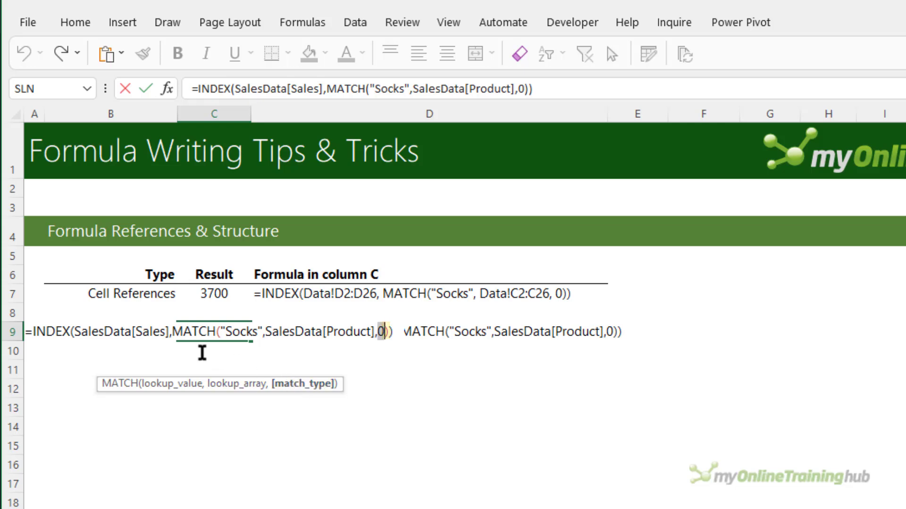
left_click(154, 333)
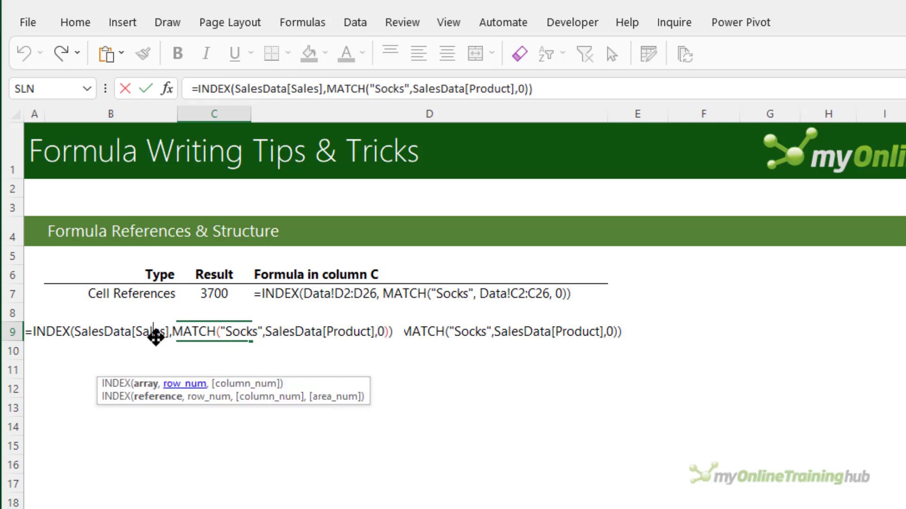
left_click(191, 385)
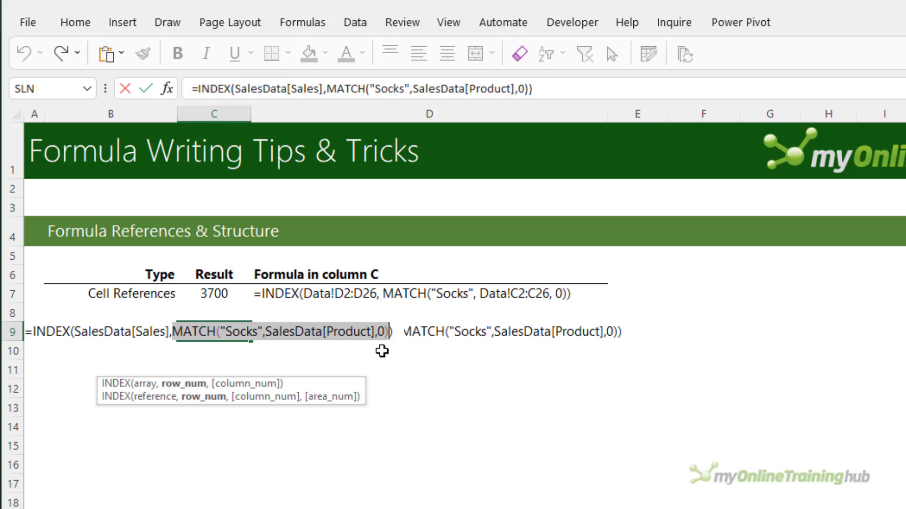
Open Function Arguments for MATCH and inspect its Lookup_array and Match_type values.
left_click(166, 86)
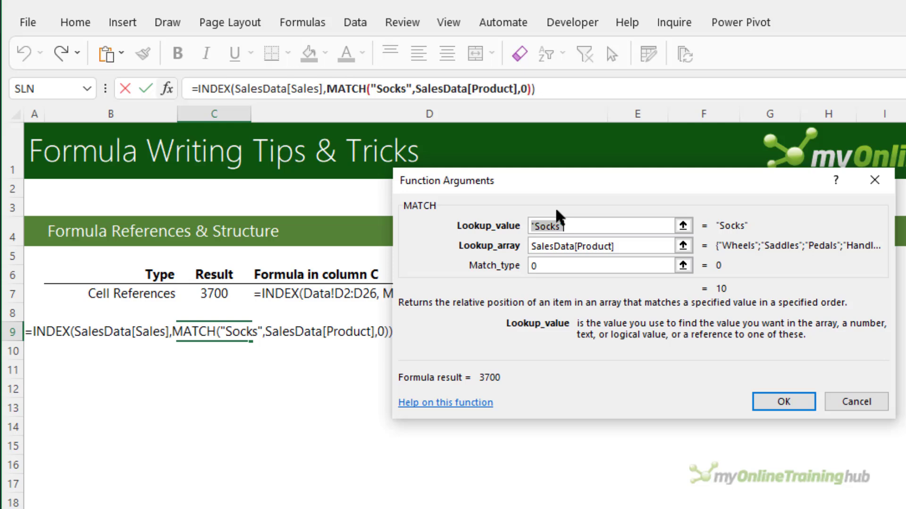
left_click(621, 247)
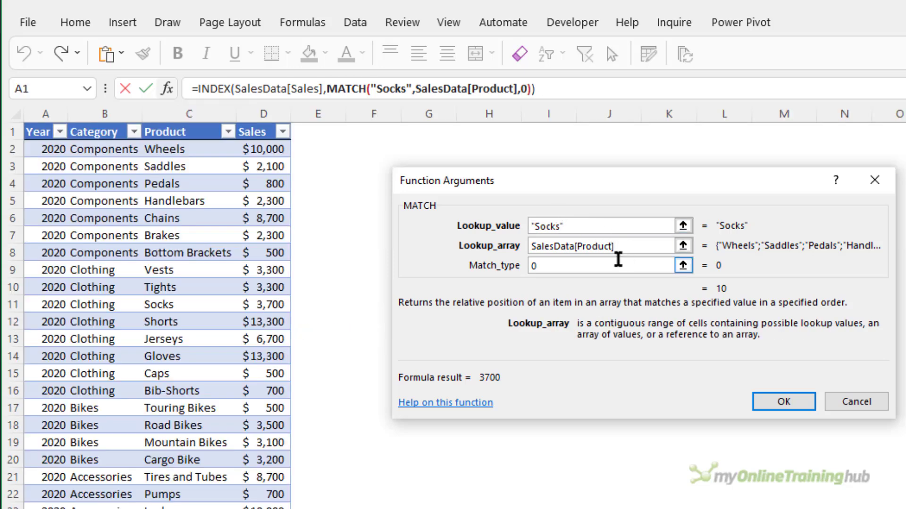
left_click(615, 265)
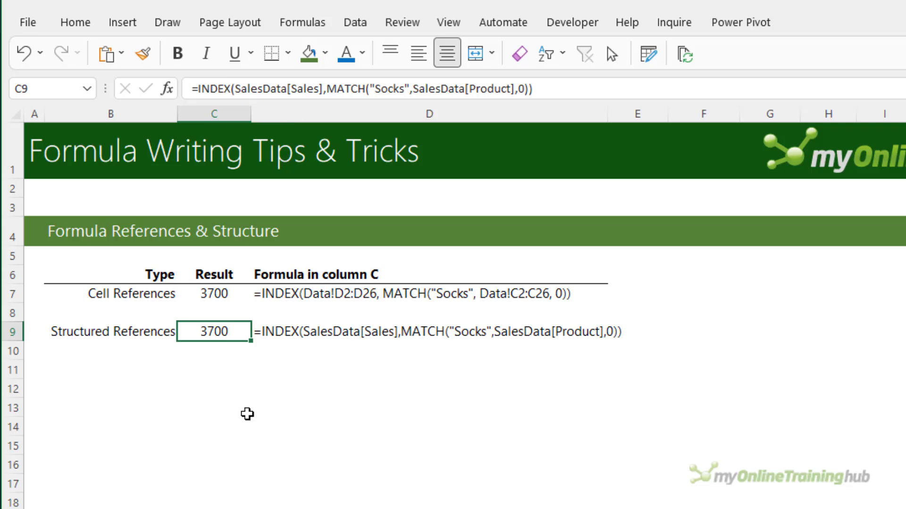
Evaluate the MATCH row_num part of C9 to 10 with F9, then undo and cancel the edit.
left_click(250, 89)
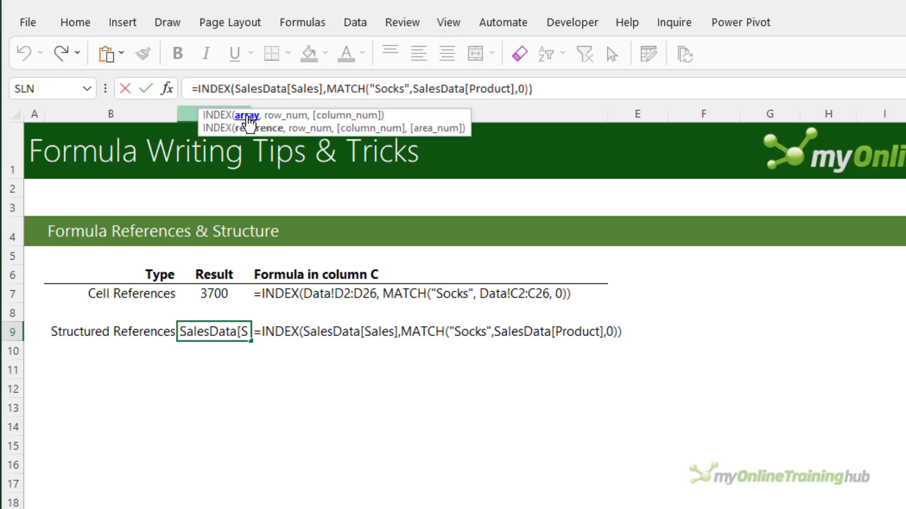
left_click(280, 118)
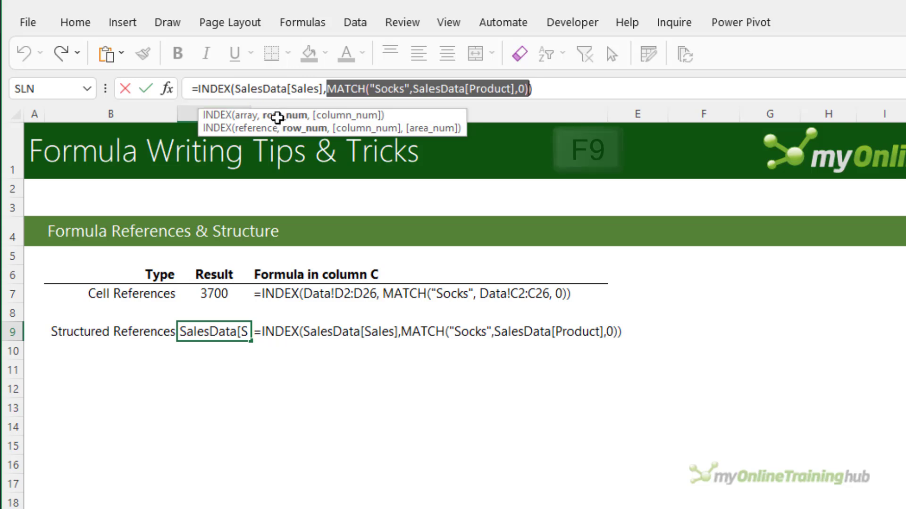
key("F9")
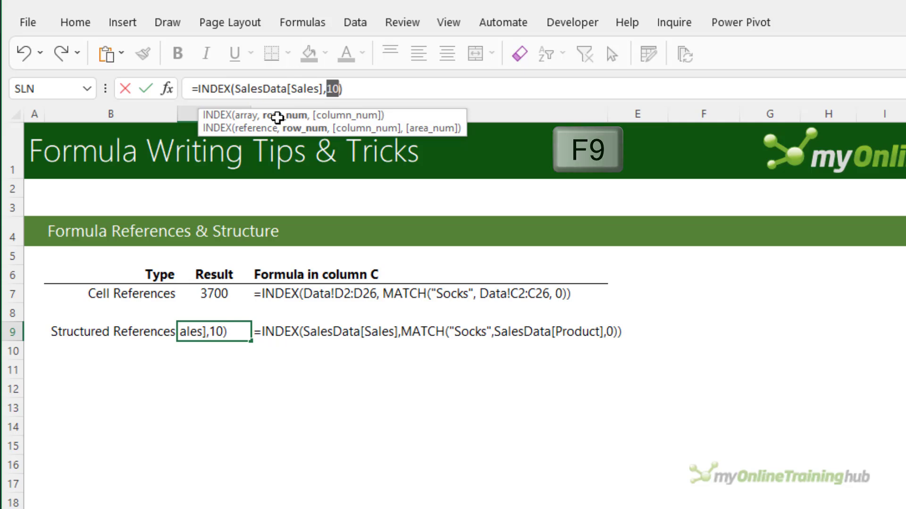
left_click(254, 118)
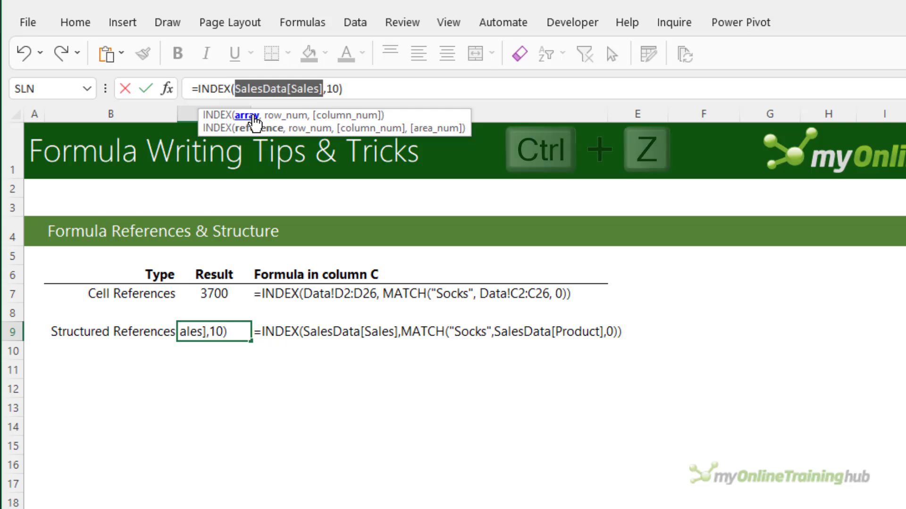
key("ctrl+z")
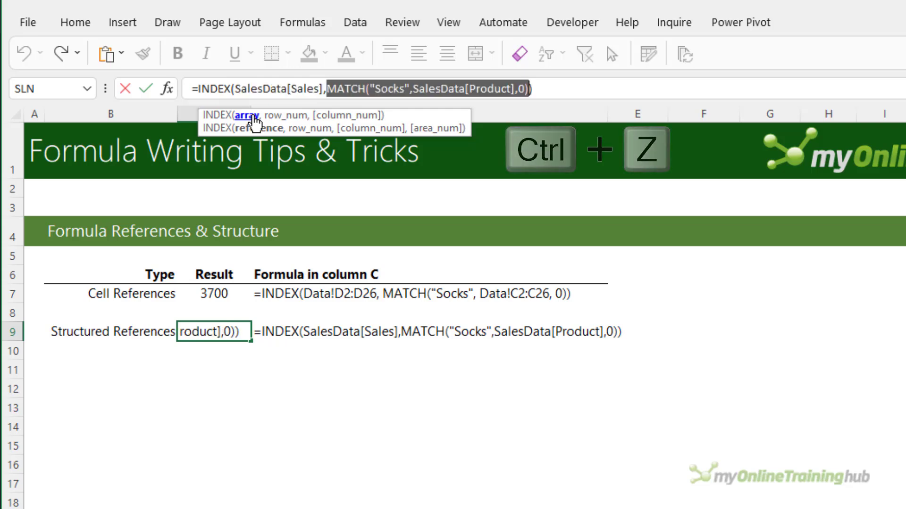
key("Escape")
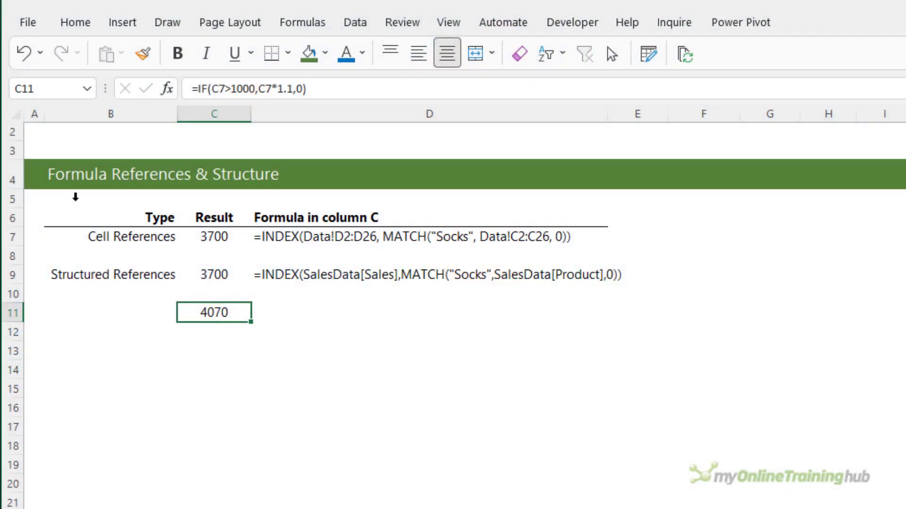
Evaluate C11's formula, stepping into C7 to resolve MATCH to 10 and INDEX to 3700.
left_click(283, 23)
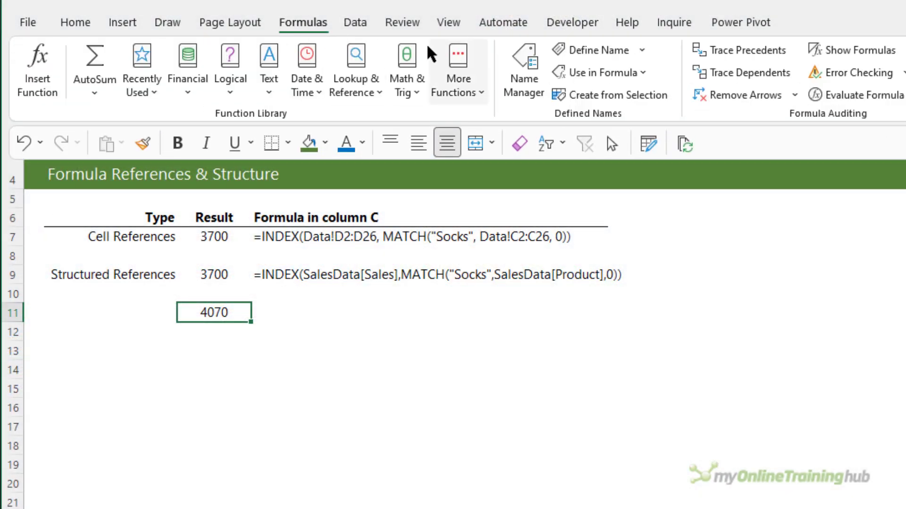
left_click(826, 97)
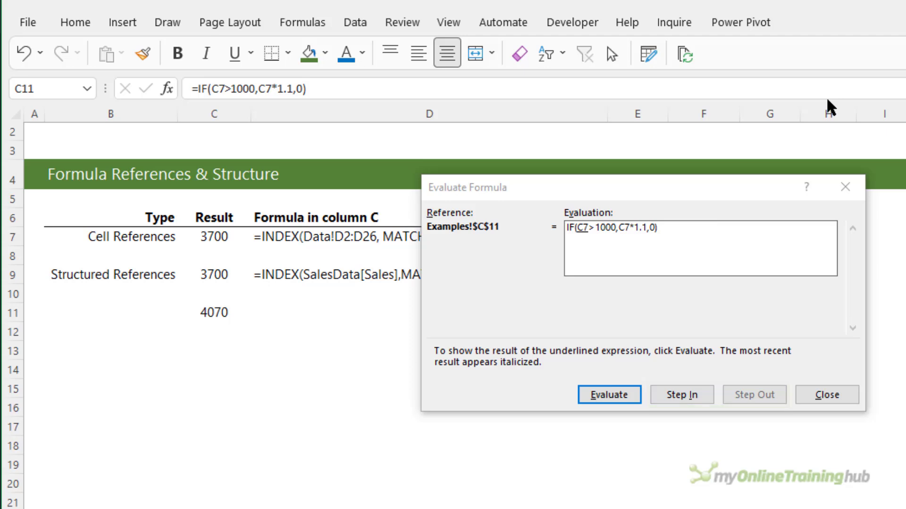
left_click(656, 395)
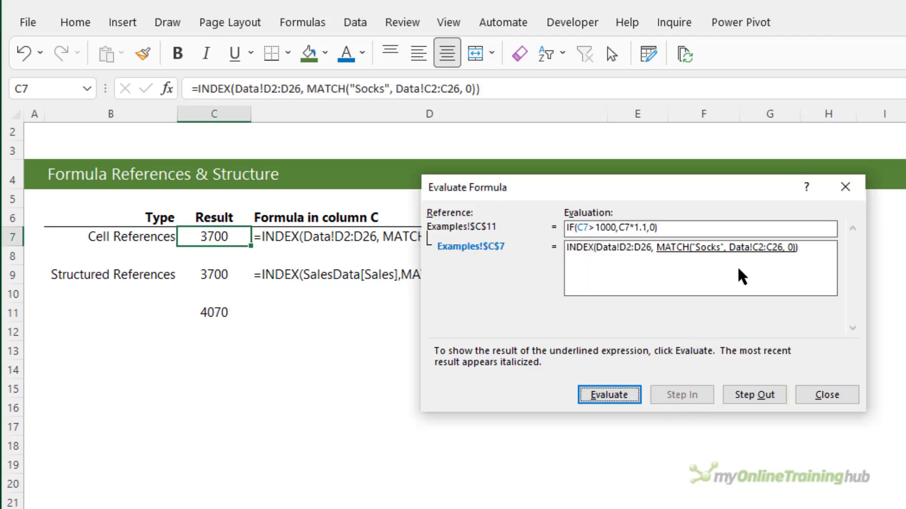
left_click(629, 392)
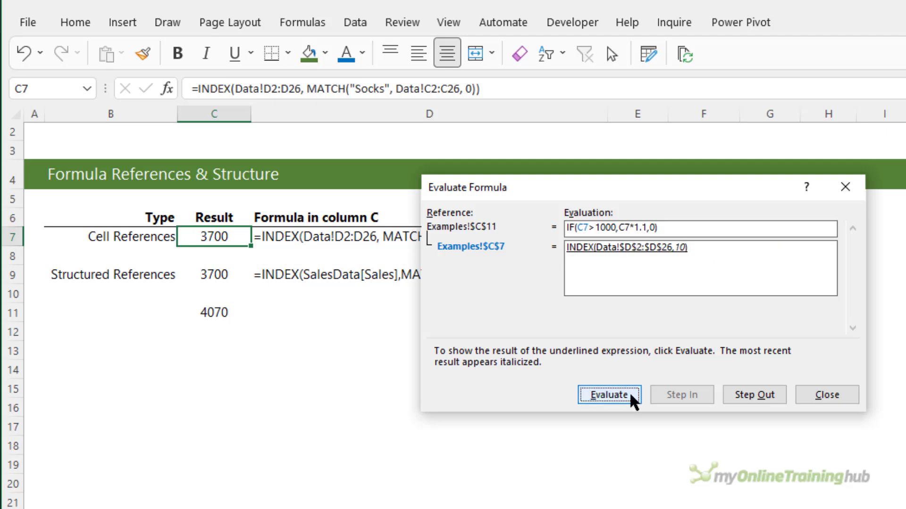
left_click(630, 392)
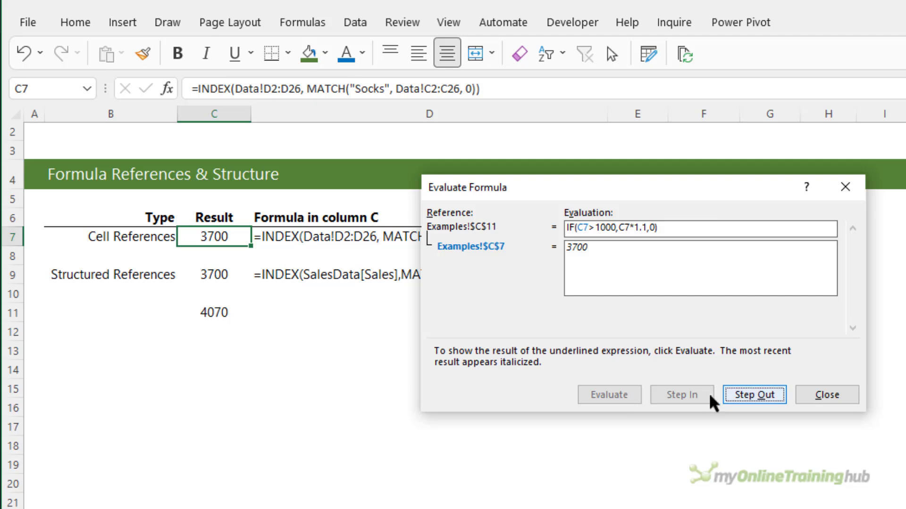
left_click(746, 399)
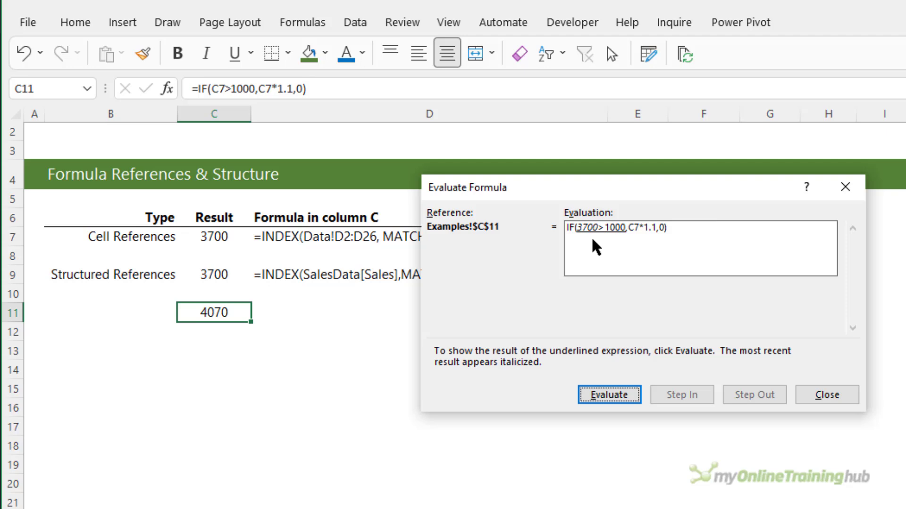
Continue evaluating: 3700>1000 becomes TRUE, then 3700*1.1 gives the final 4070.
left_click(631, 393)
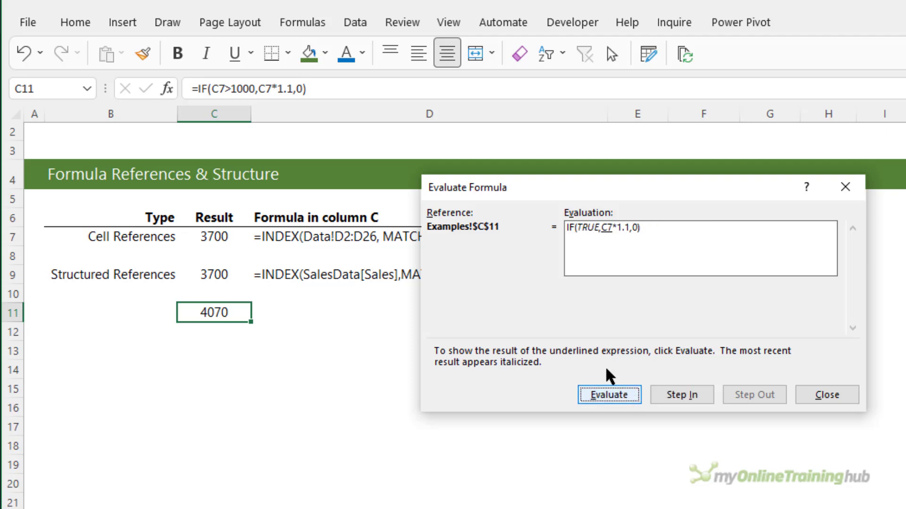
left_click(654, 399)
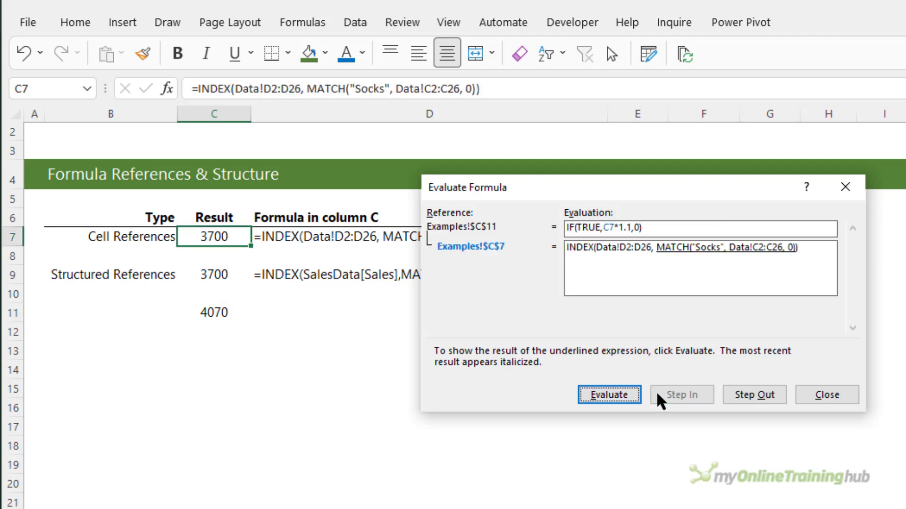
left_click(744, 399)
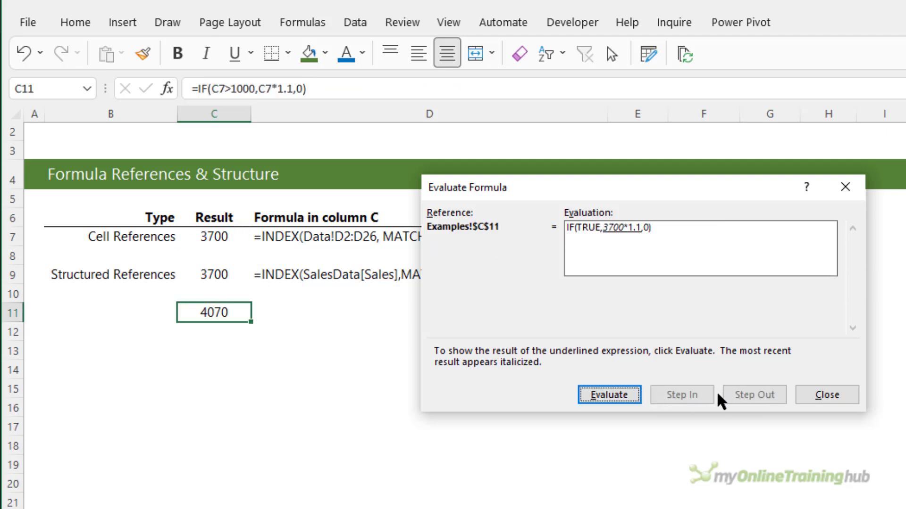
left_click(612, 396)
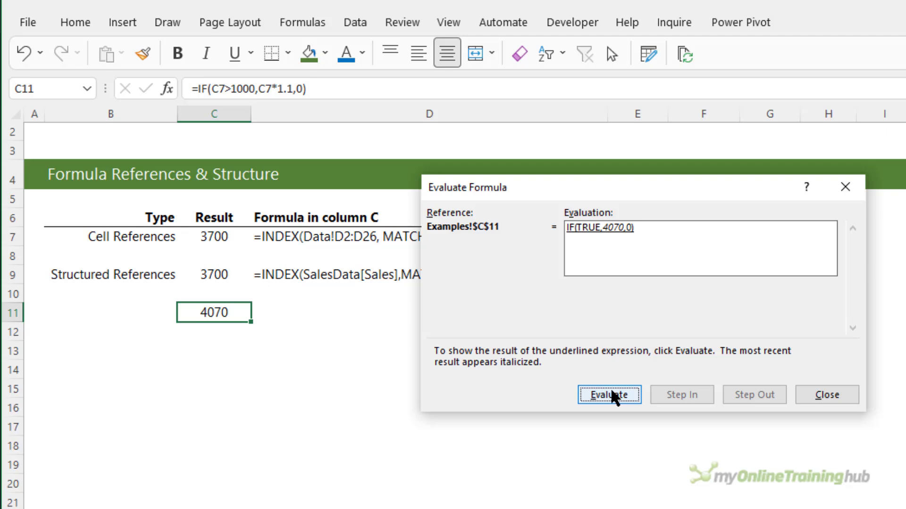
left_click(612, 397)
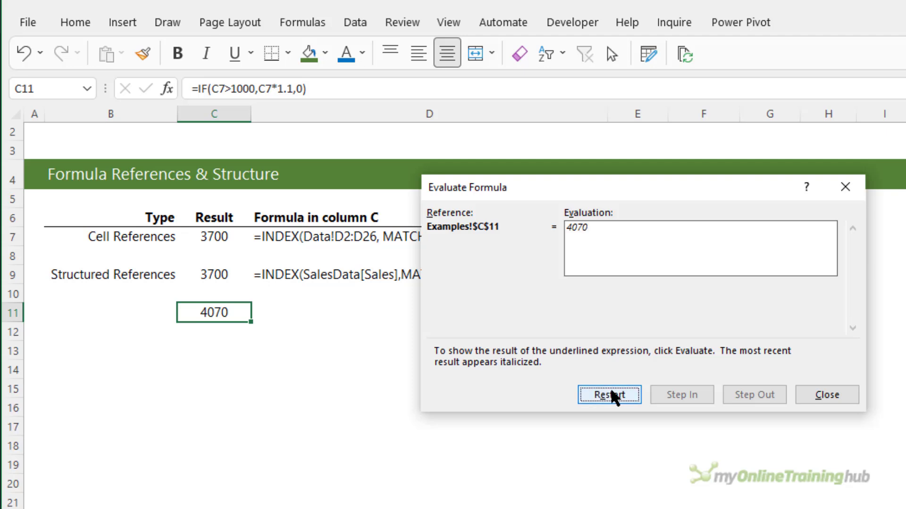